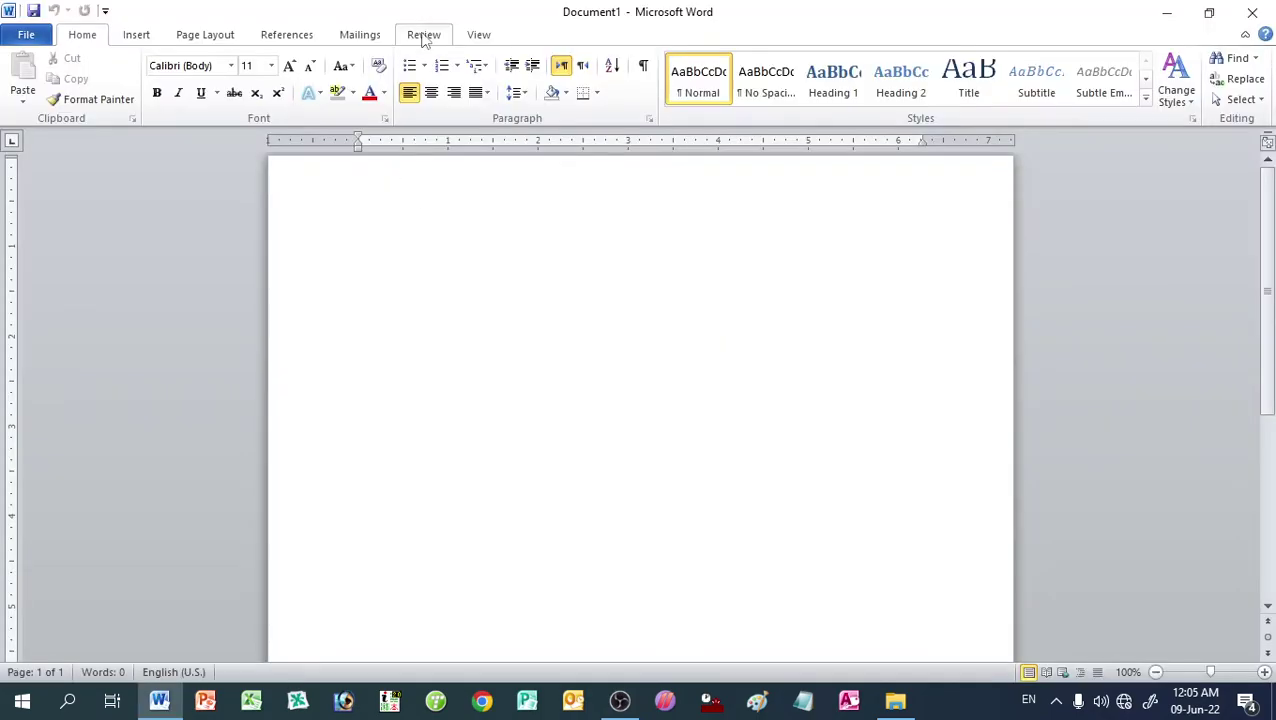
Step: Switch to the Review tab, then show the File menu's Recent Documents list
click(423, 35)
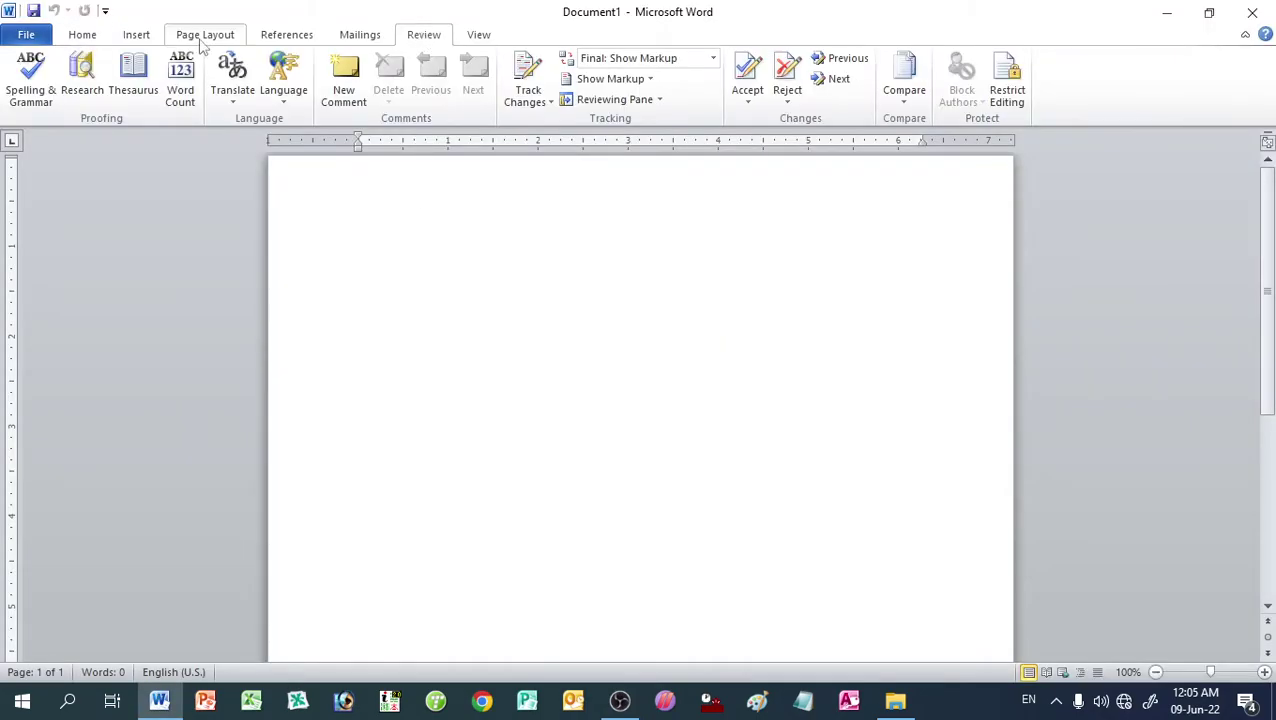
click(27, 35)
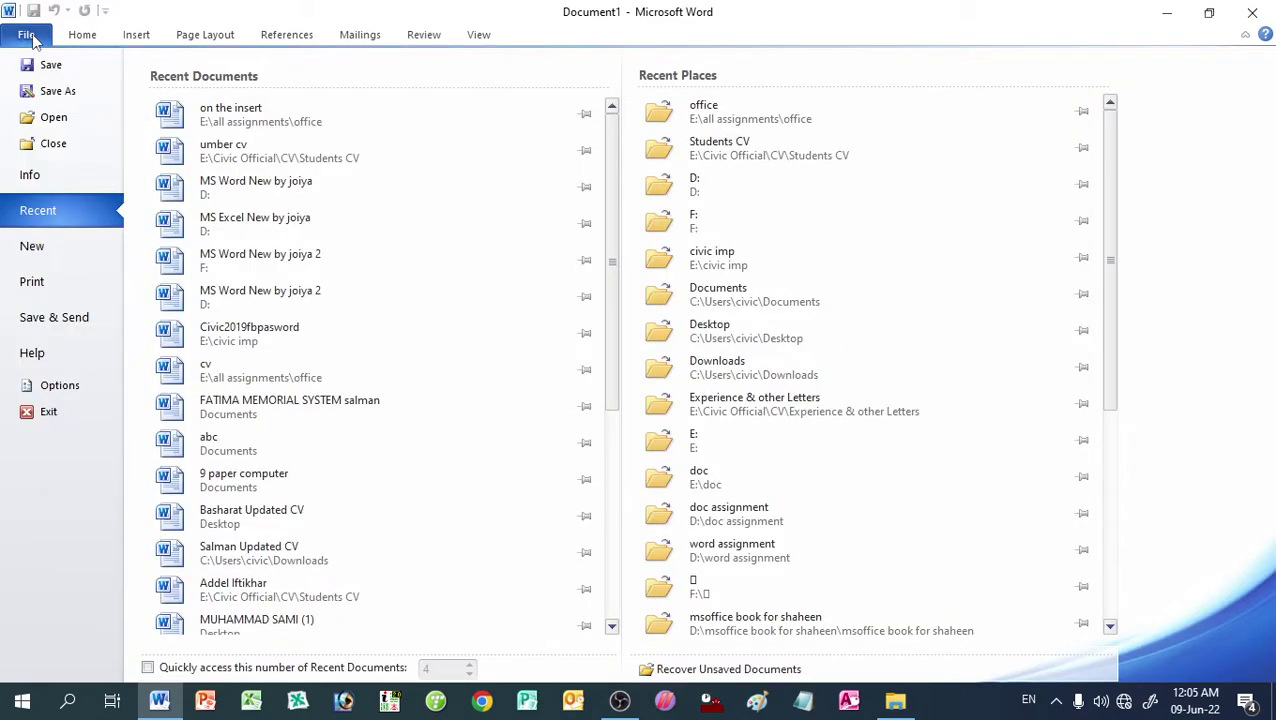
Step: Open 'on the insert' from Recent Documents and run Spelling & Grammar until it reports complete
click(225, 112)
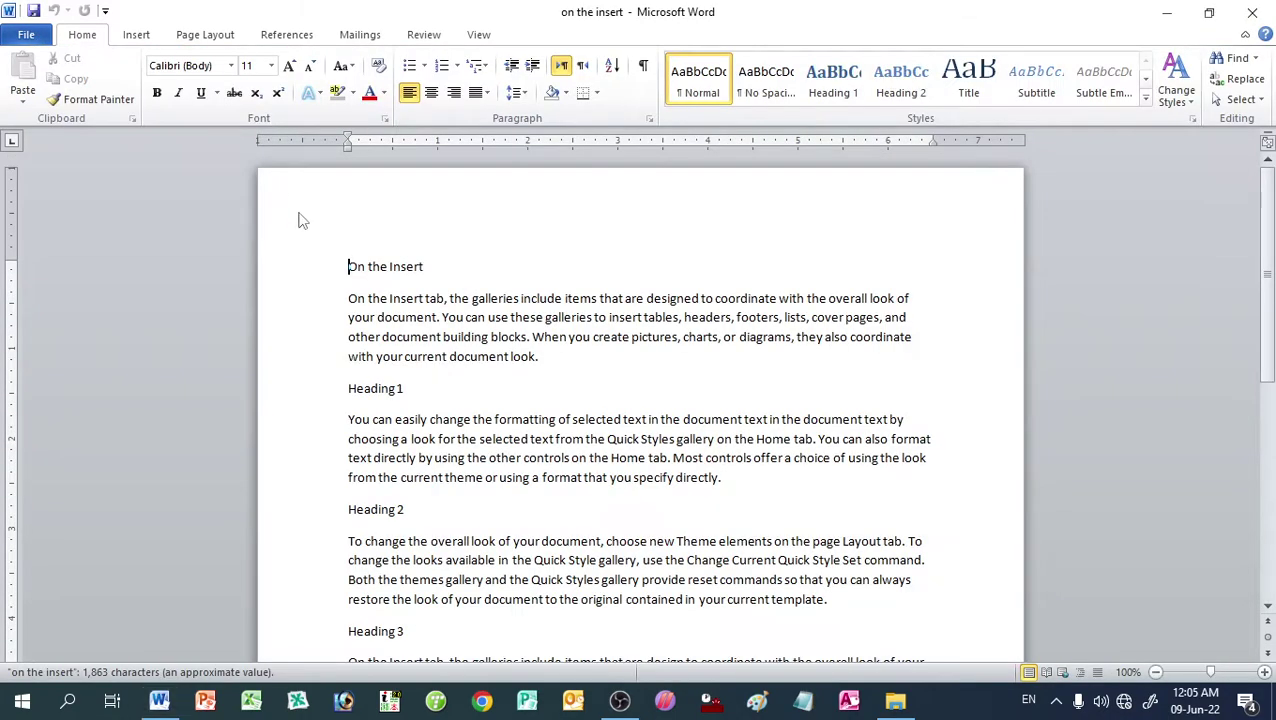
click(412, 36)
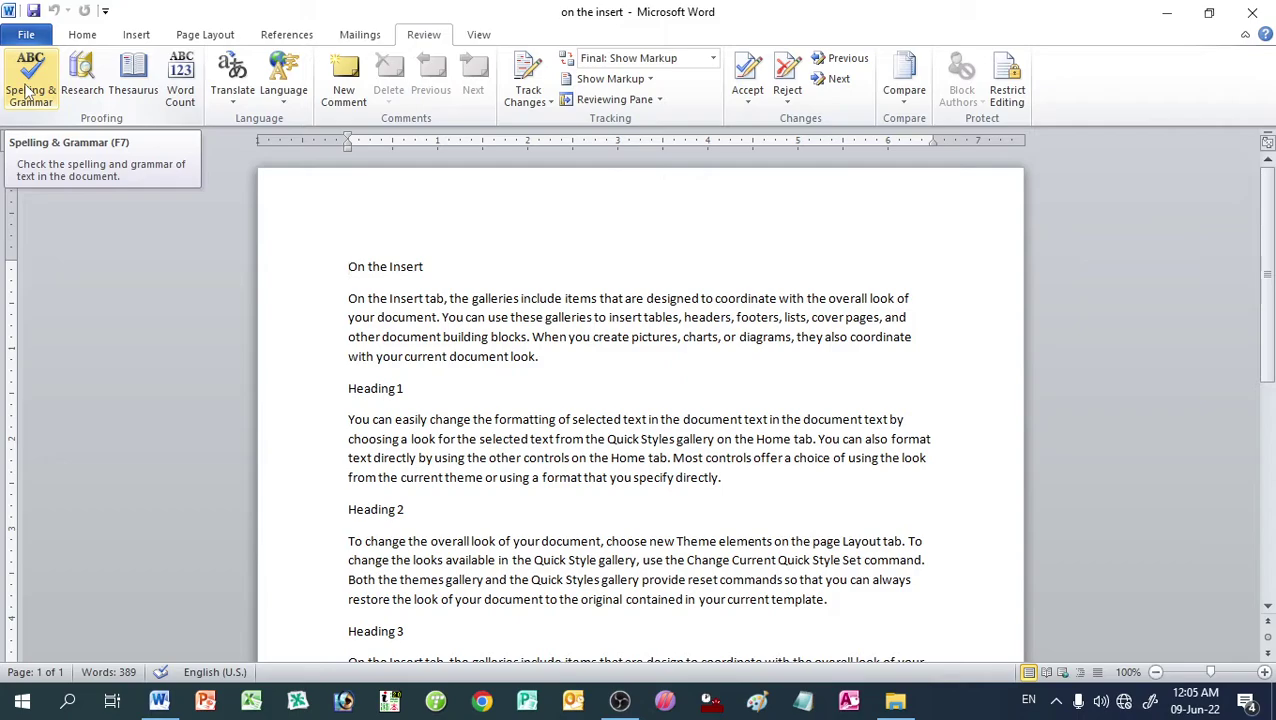
click(29, 91)
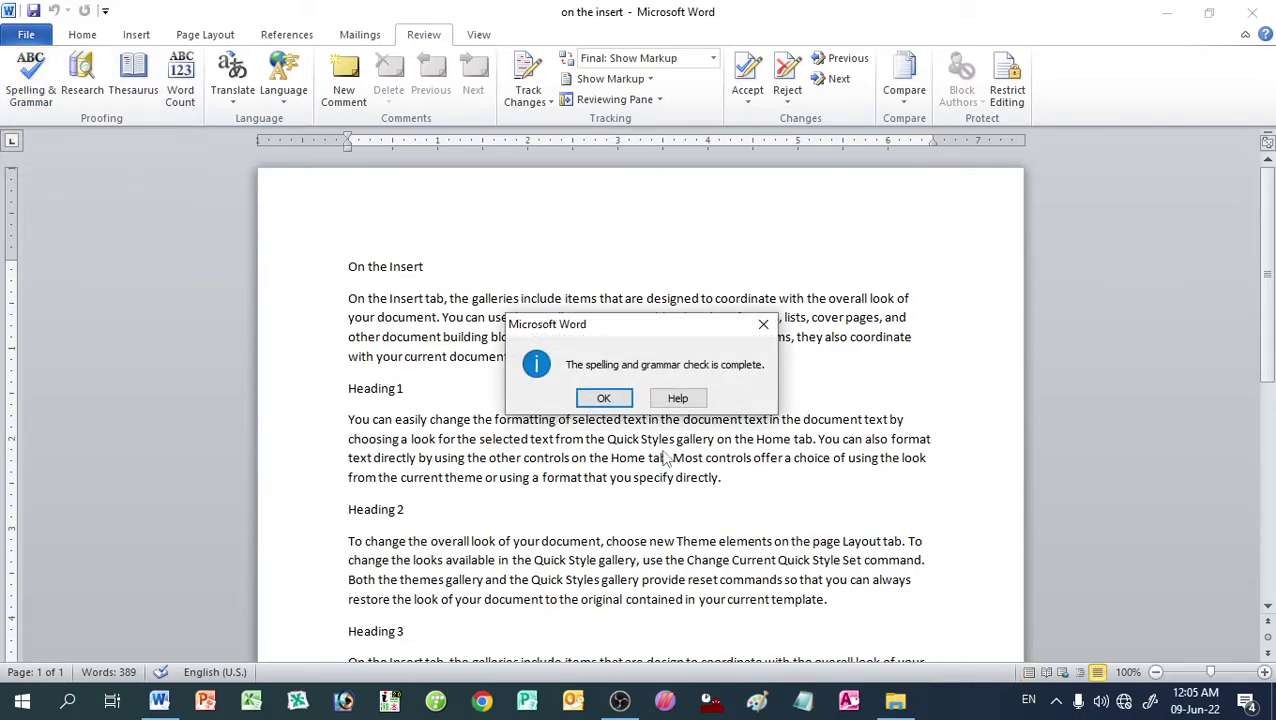
click(606, 398)
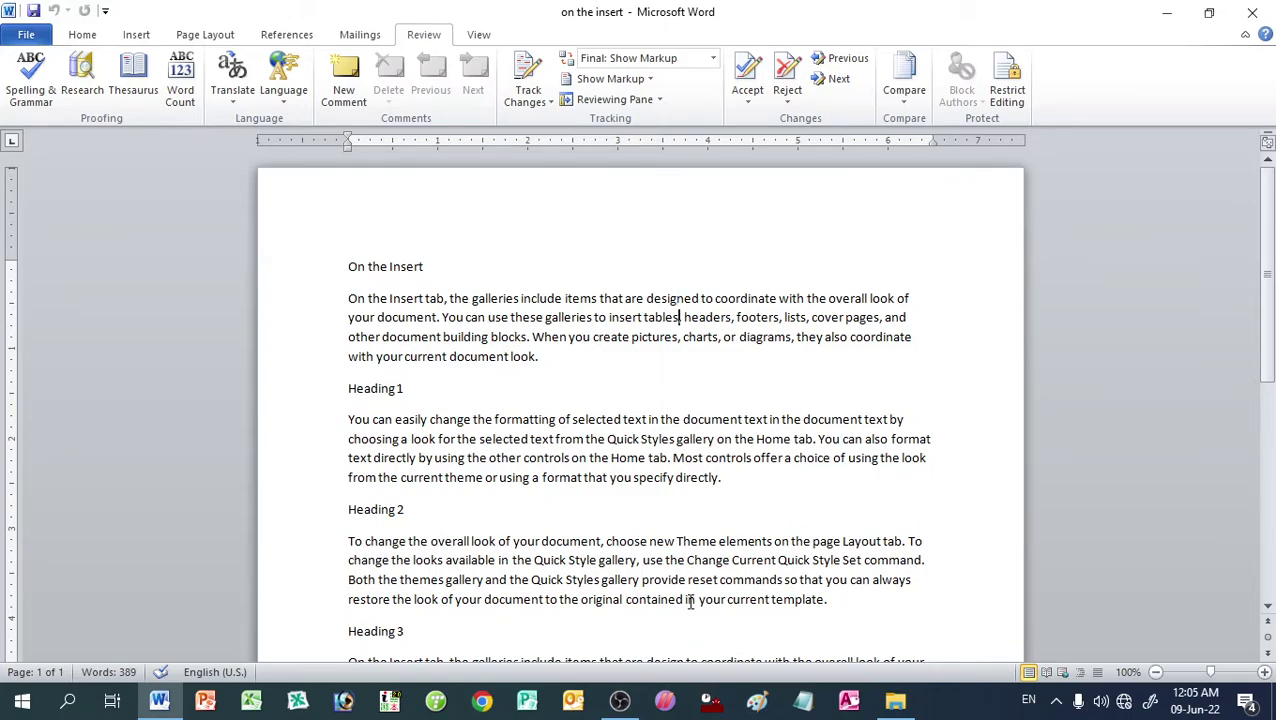
Step: Misspell designed, headers and gallery as 'desined', 'heders' and 'gllery'
key(Up)
key(BackSpace)
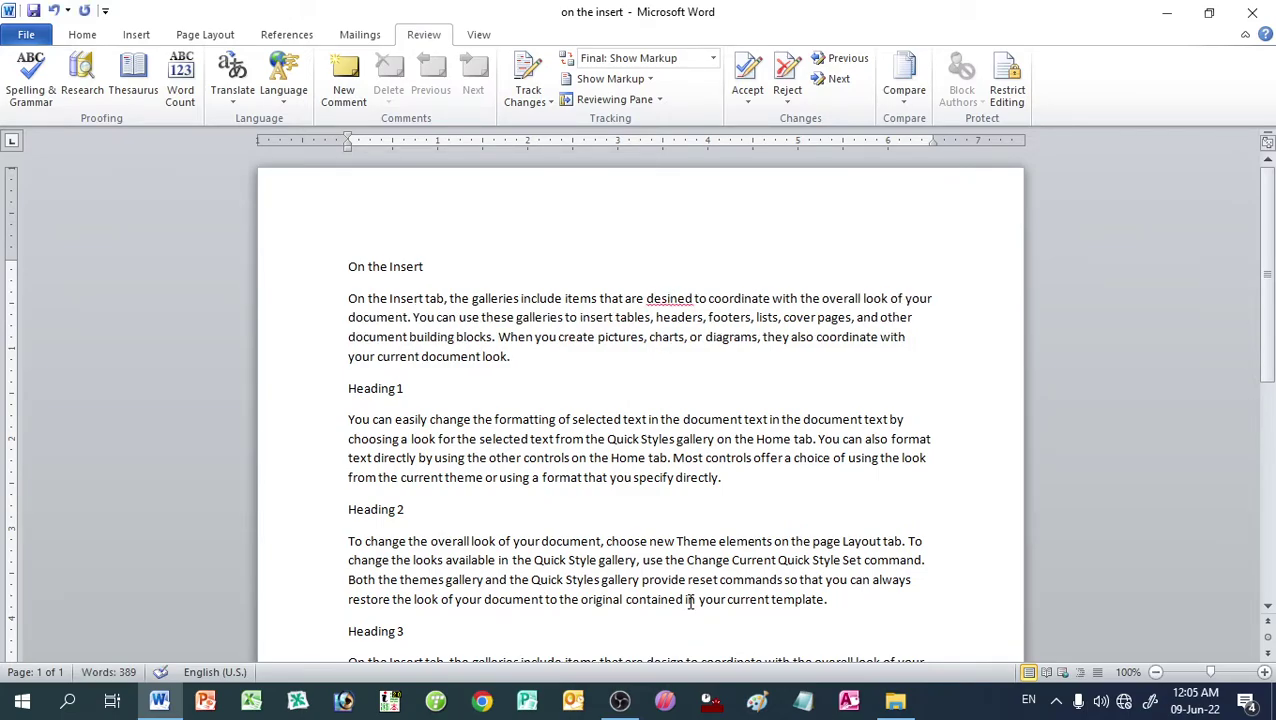
key(Down)
key(Delete)
key(Down)
key(Down)
key(Down)
key(Down)
key(Down)
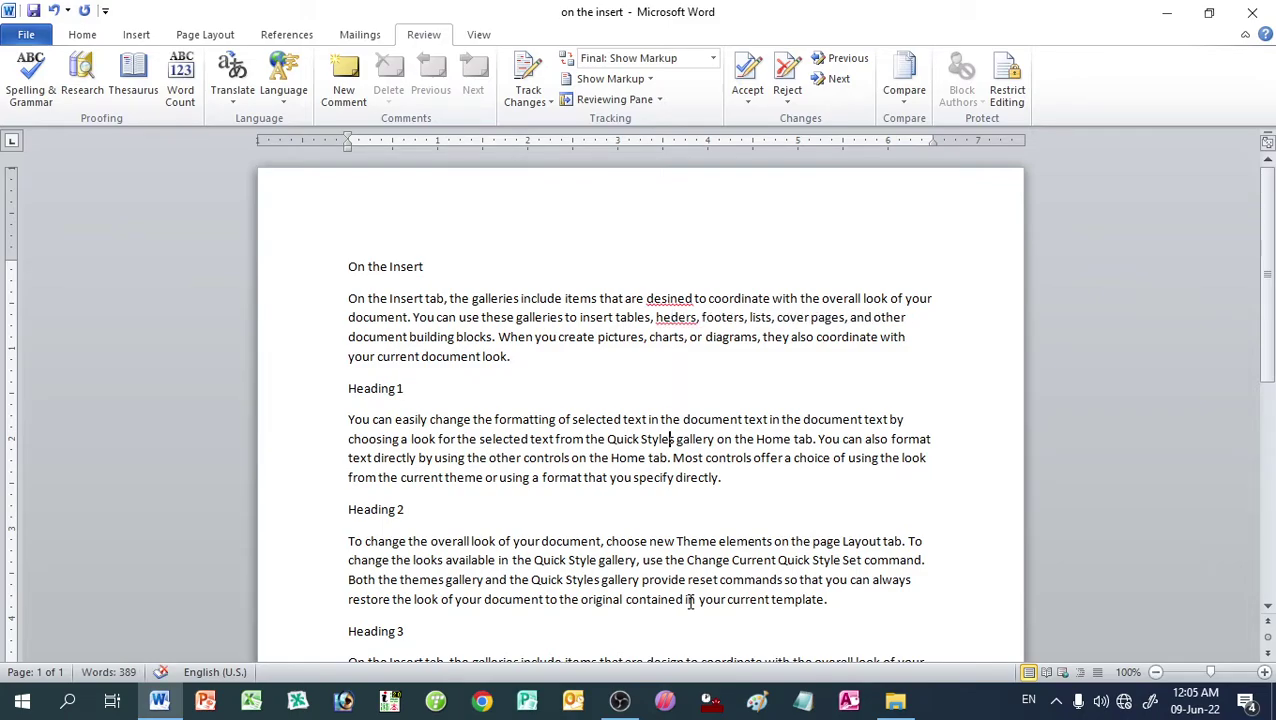
key(Right)
key(Right)
key(Delete)
Step: Misspell directly as 'drectly' and merge 'provide reset' into 'proviereset'
key(Down)
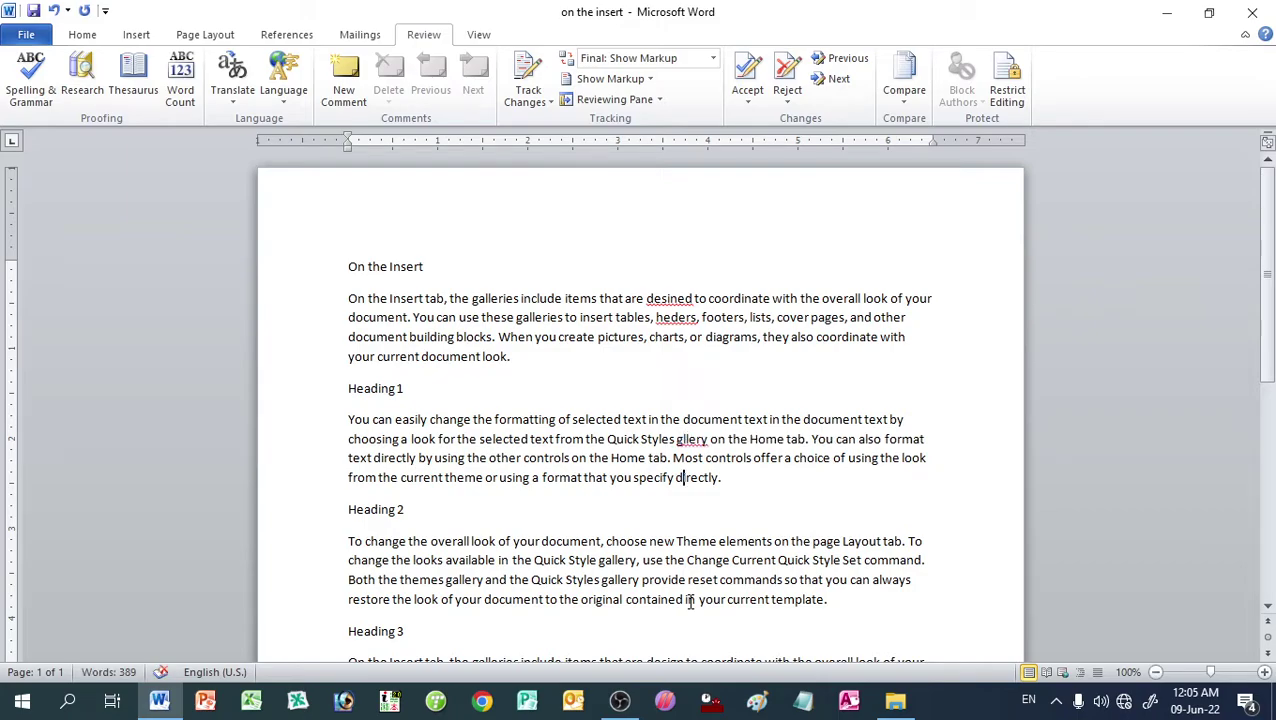
key(Delete)
key(Down)
key(Down)
key(Down)
key(Down)
key(Delete)
key(Left)
key(Left)
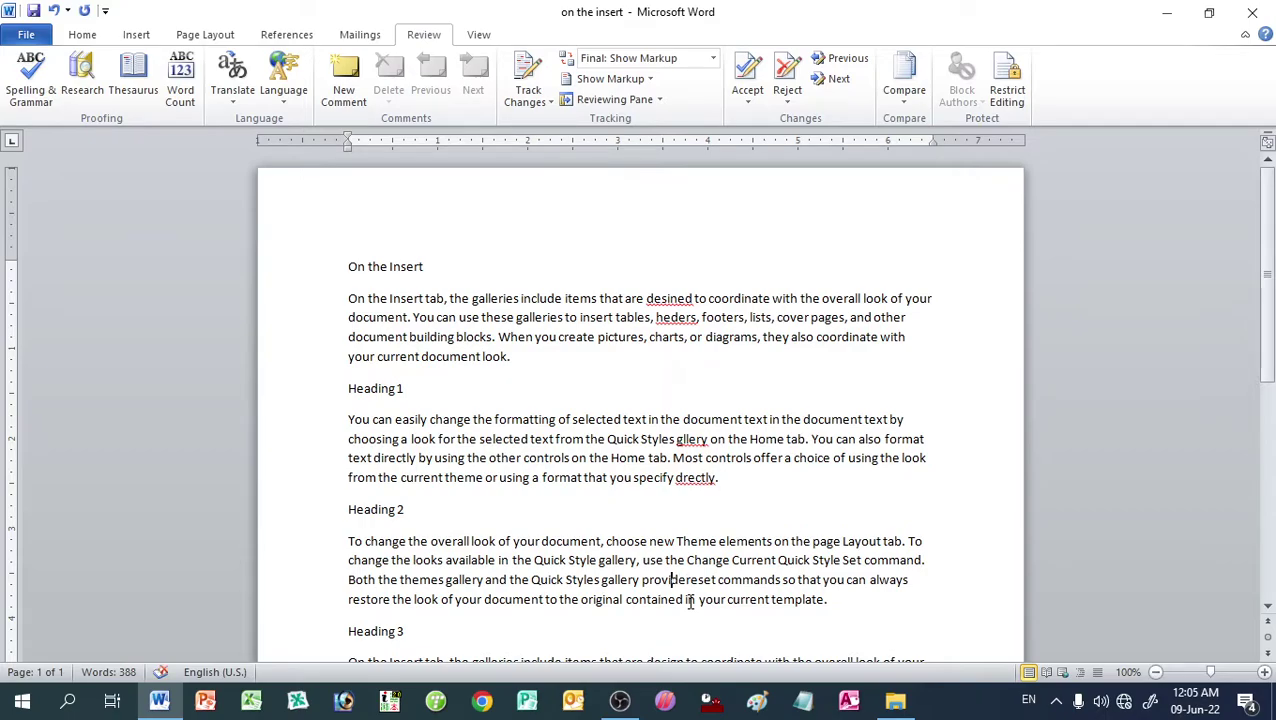
key(Delete)
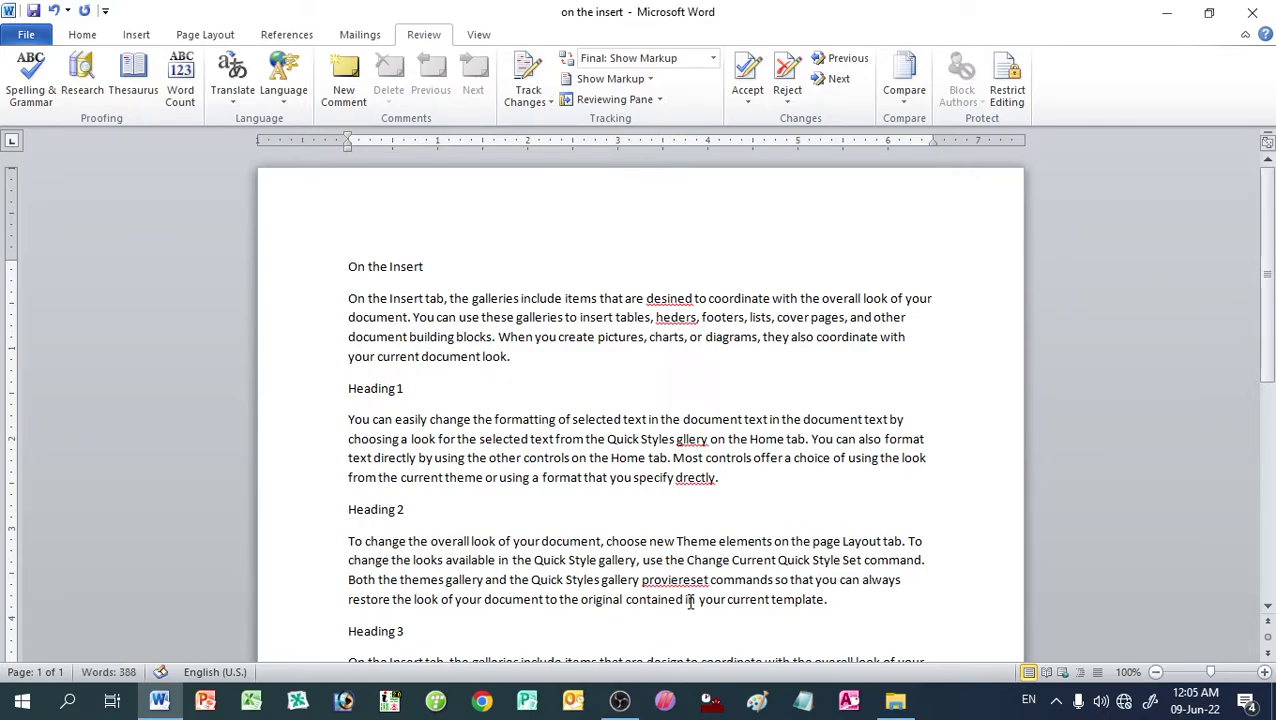
Step: Add stray extra spaces after 'contained' and before 'elements'
key(Down)
key(Right)
key(Right)
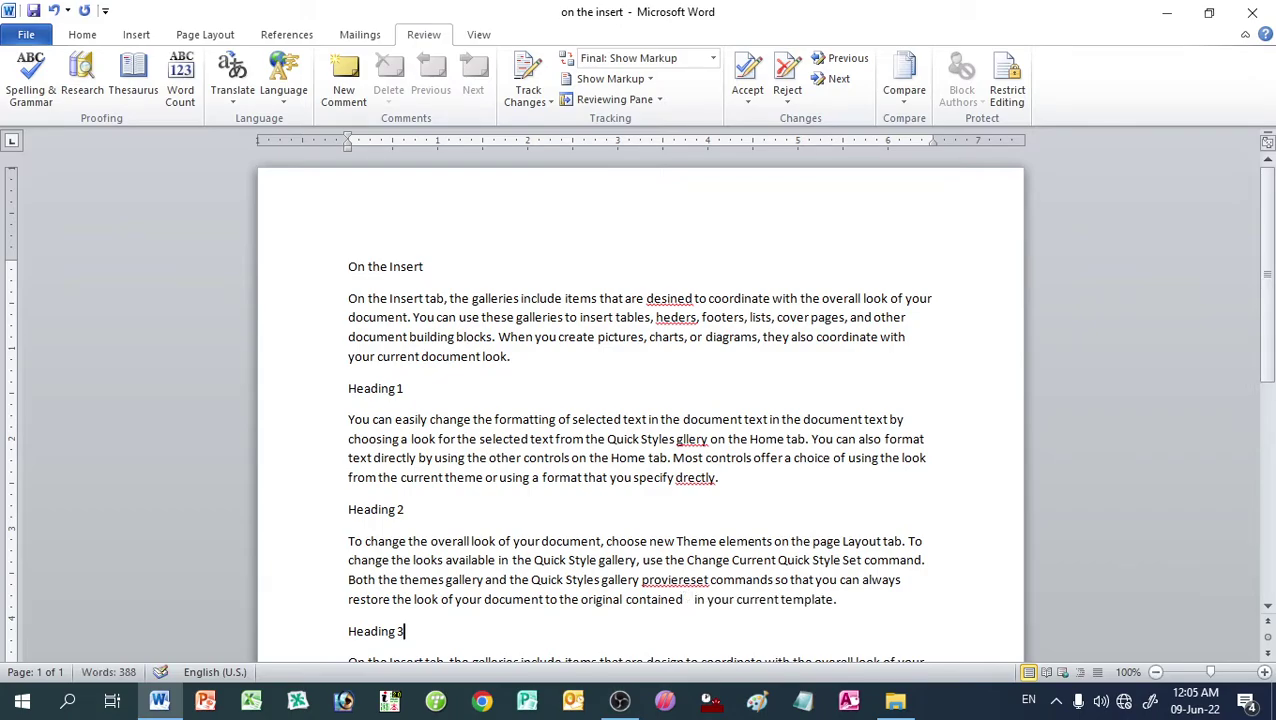
key(Up)
key(Up)
key(Right)
key(Right)
key(Right)
key(Right)
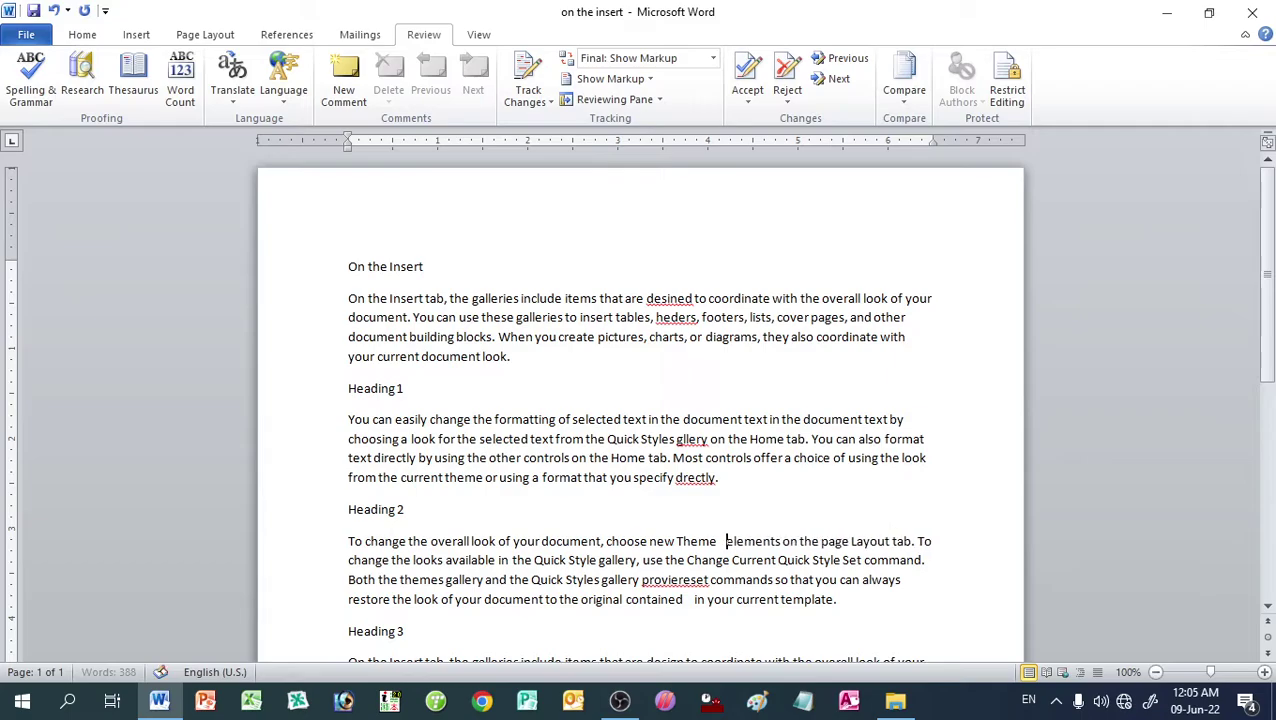
key(Left)
key(Left)
key(Left)
key(Left)
key(Left)
key(Left)
Step: Replace the word 'in' before 'your current template' with 'our'
double_click(692, 600)
key(Delete)
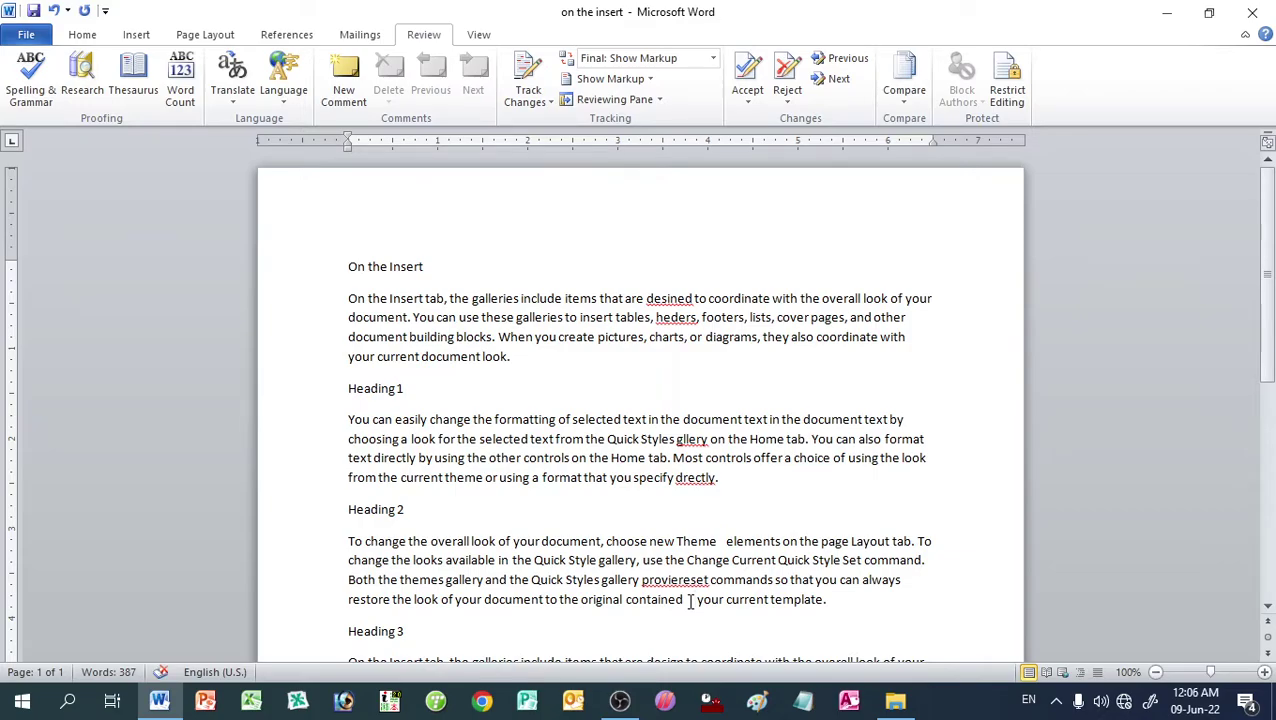
text(our)
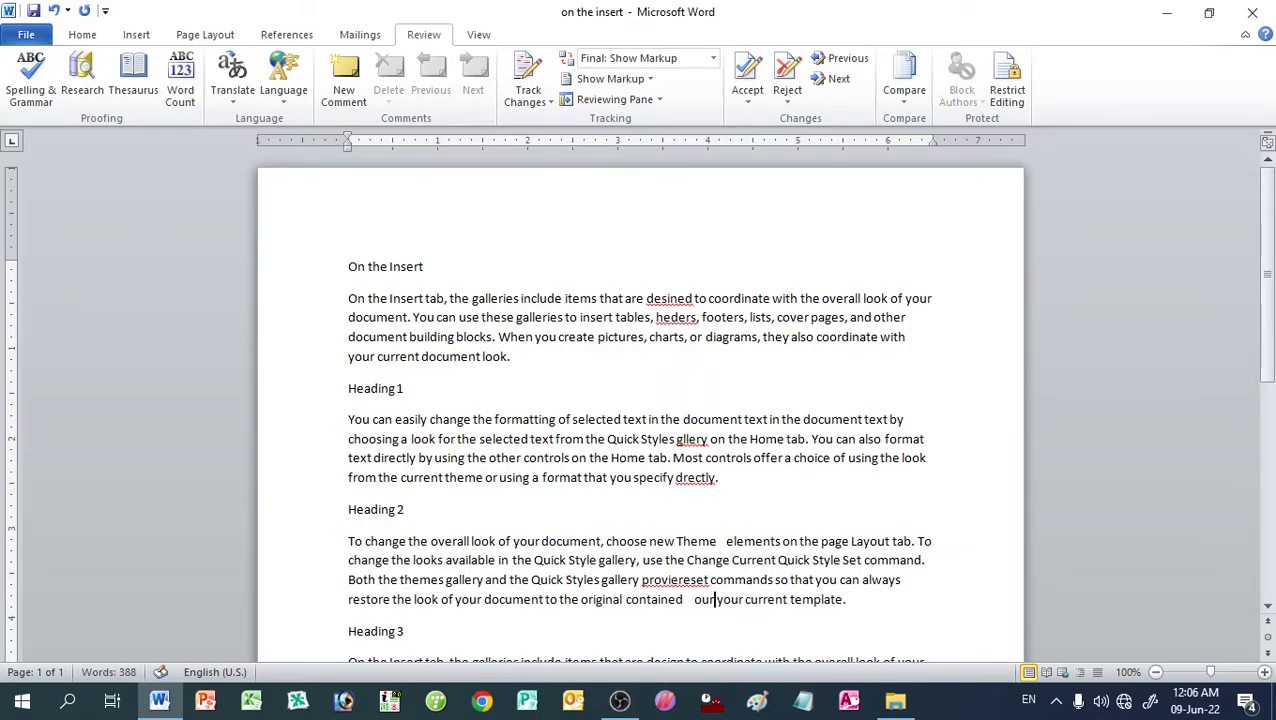
scroll(706, 650, down, 1)
click(712, 582)
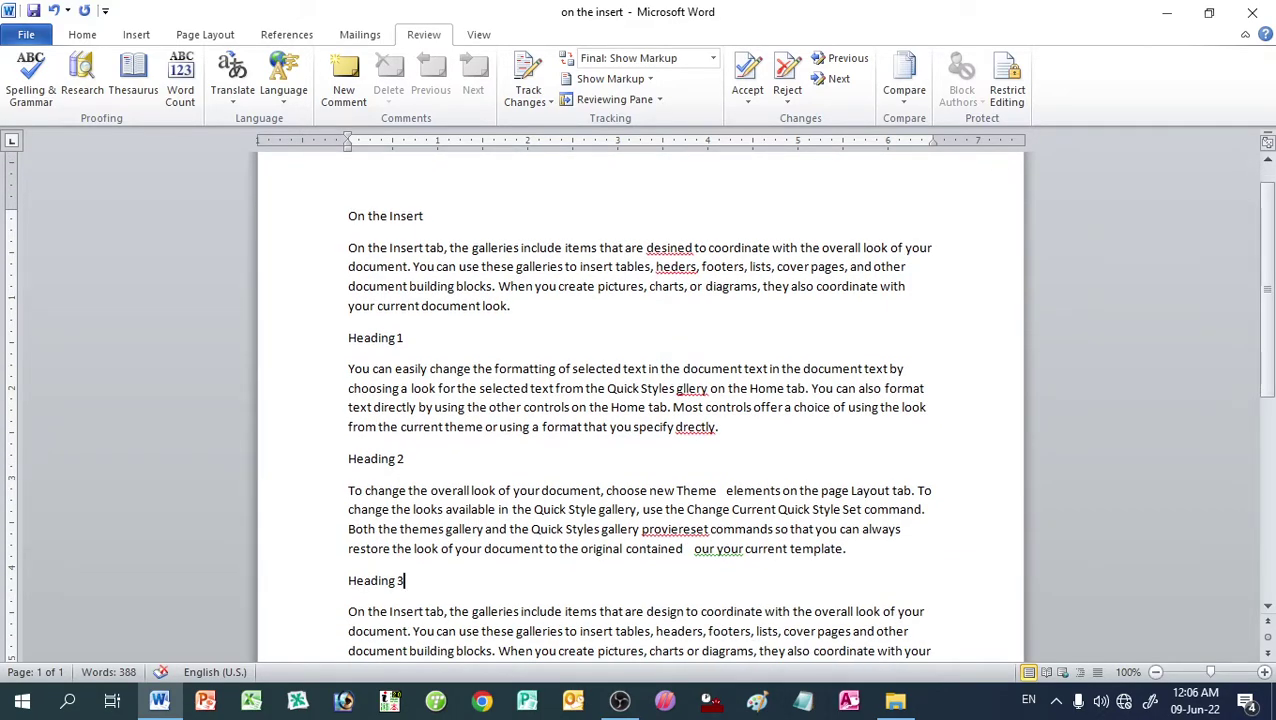
click(715, 548)
Step: Run Spelling & Grammar, pick 'designed' for the flagged 'desined', and move the dialog aside
click(31, 80)
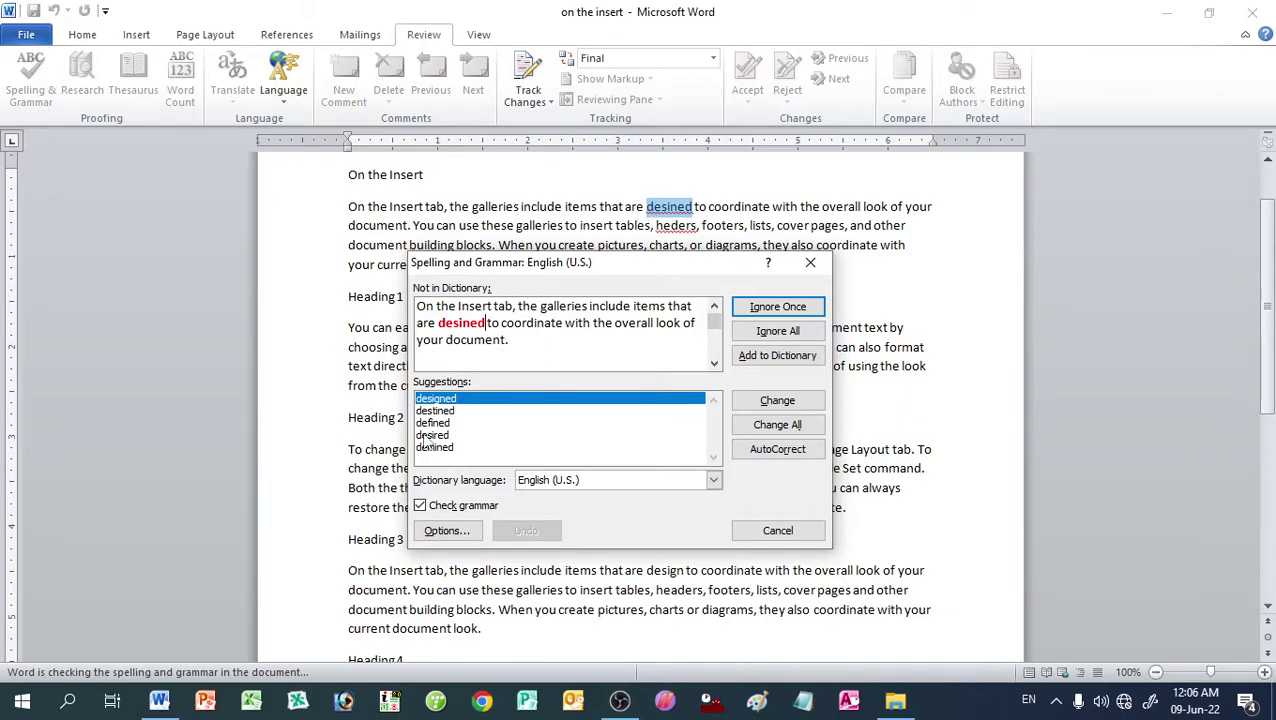
click(448, 400)
drag(572, 262, 709, 303)
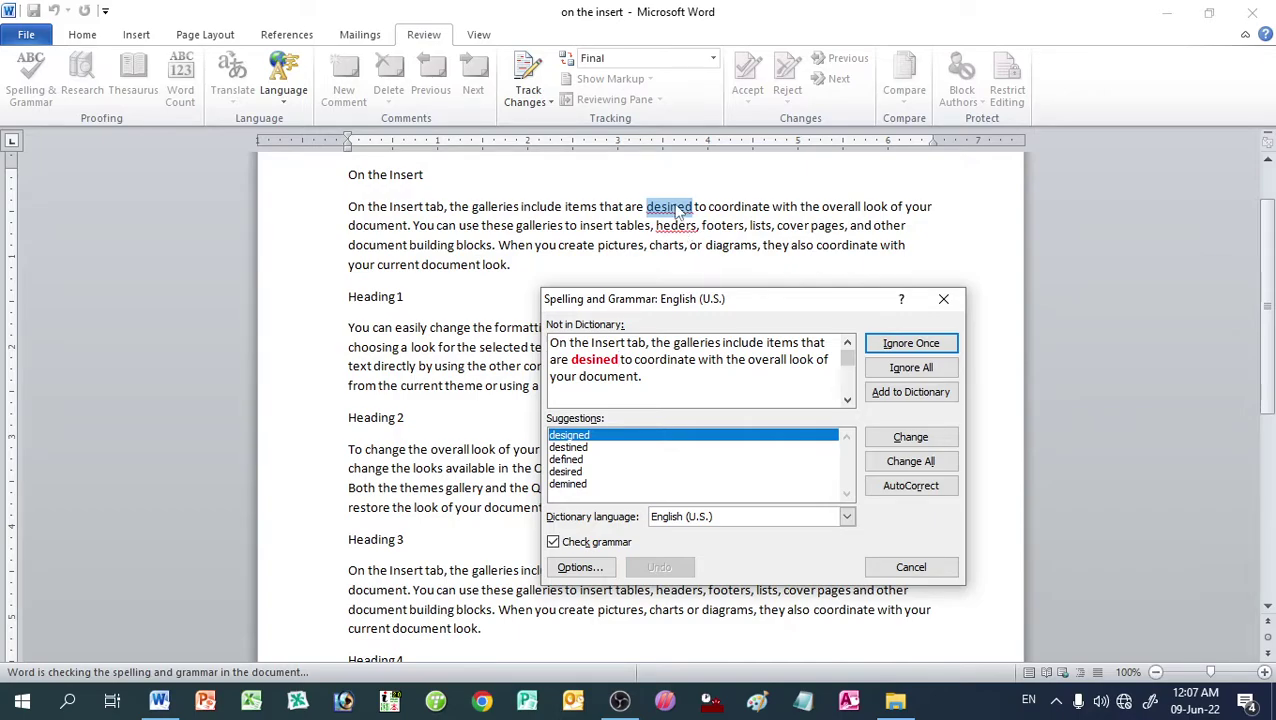
Step: Change desined, heders, gllery and drectly to their suggestions, stopping at unsuggested 'proviereset'
click(903, 438)
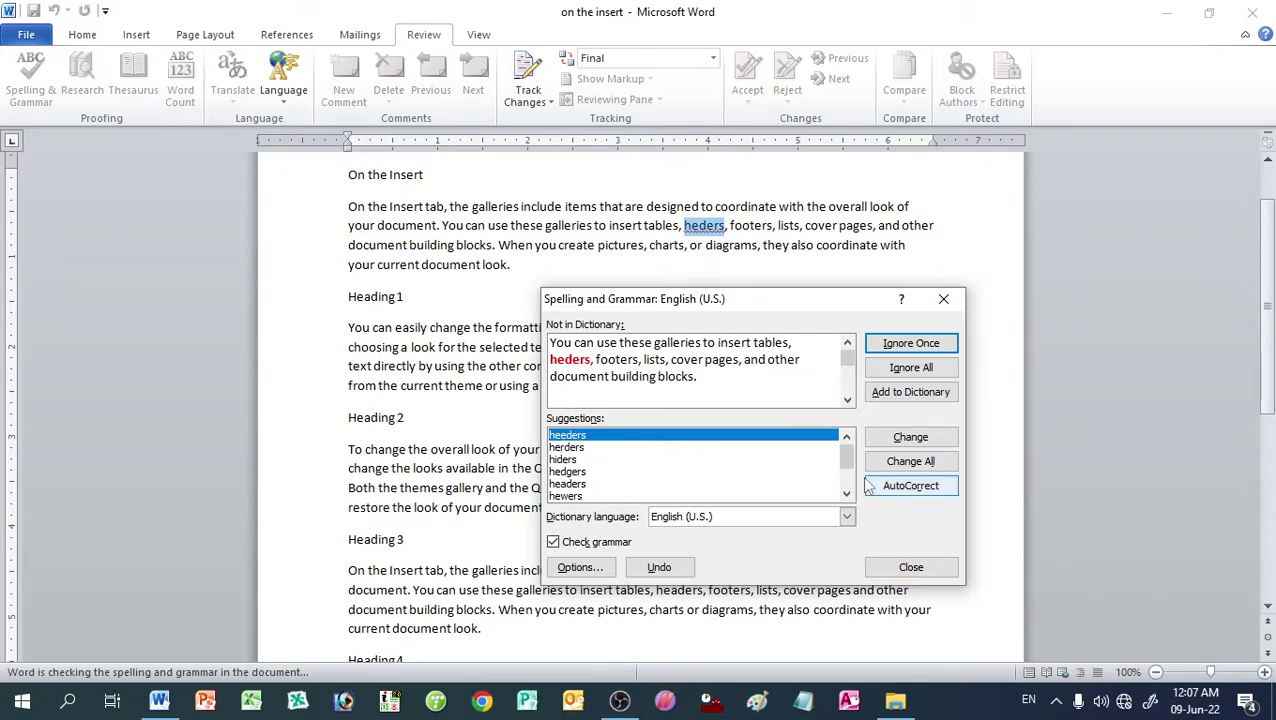
click(912, 441)
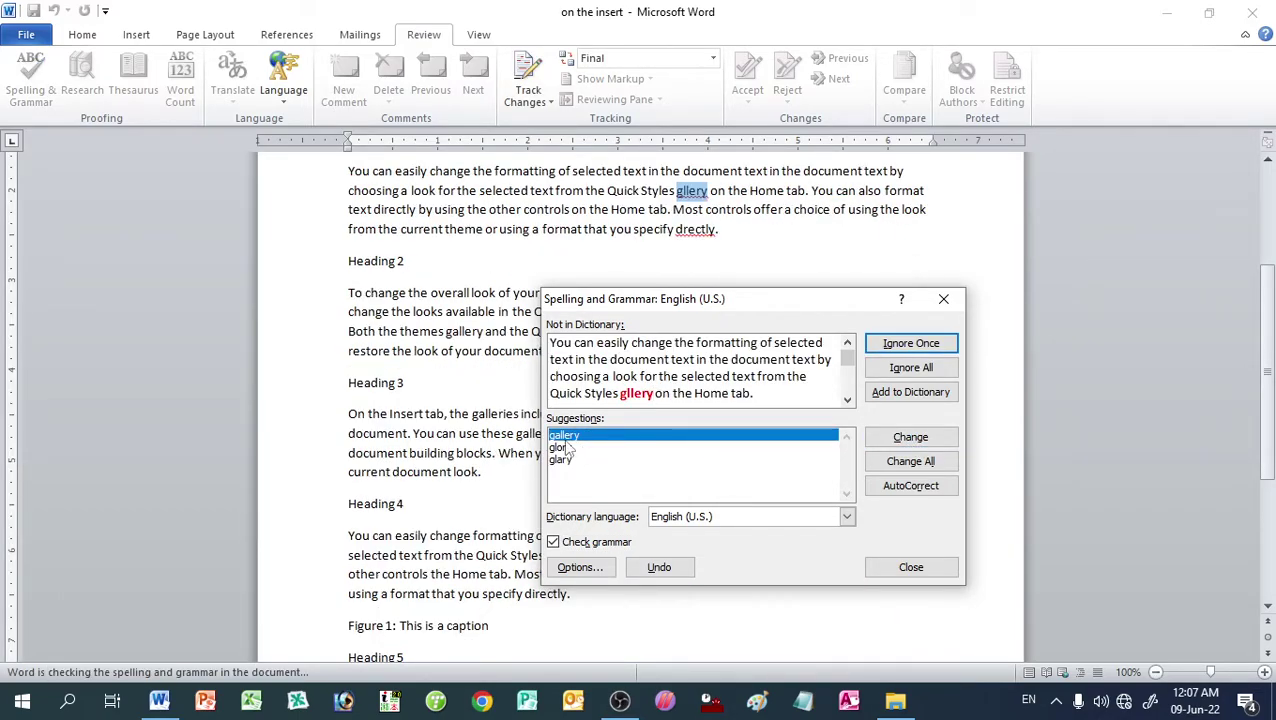
click(910, 438)
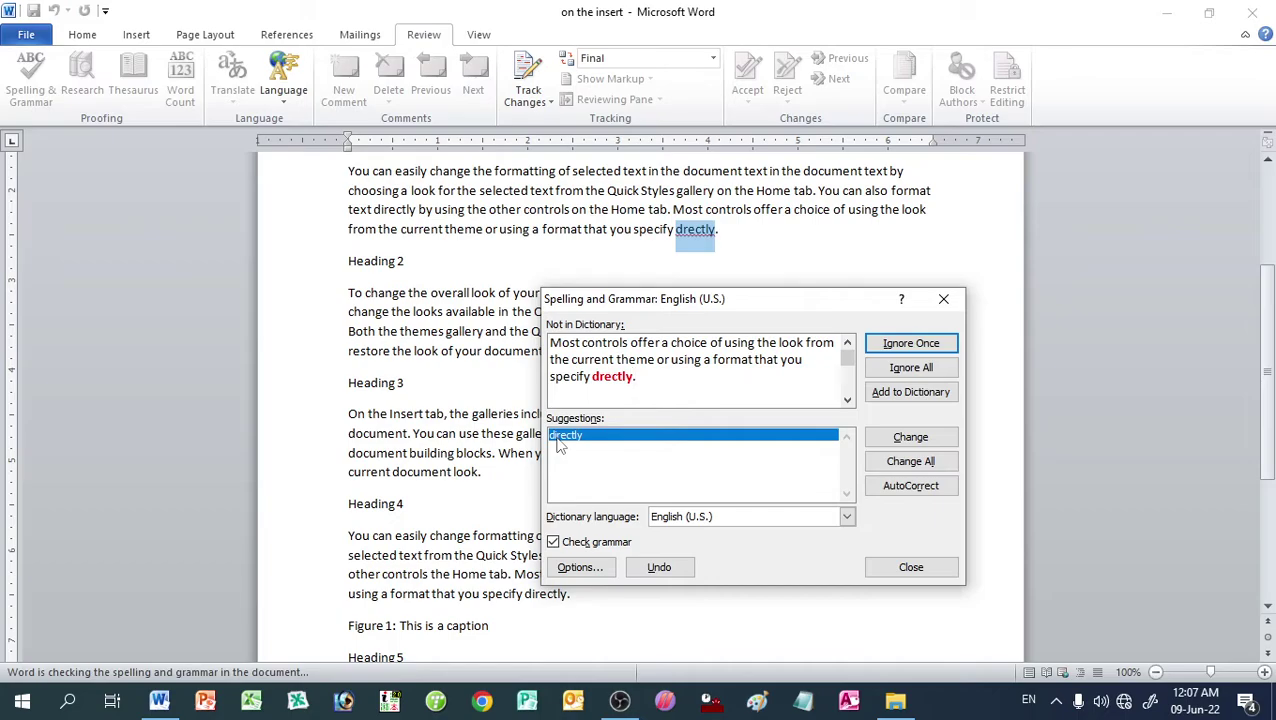
click(884, 442)
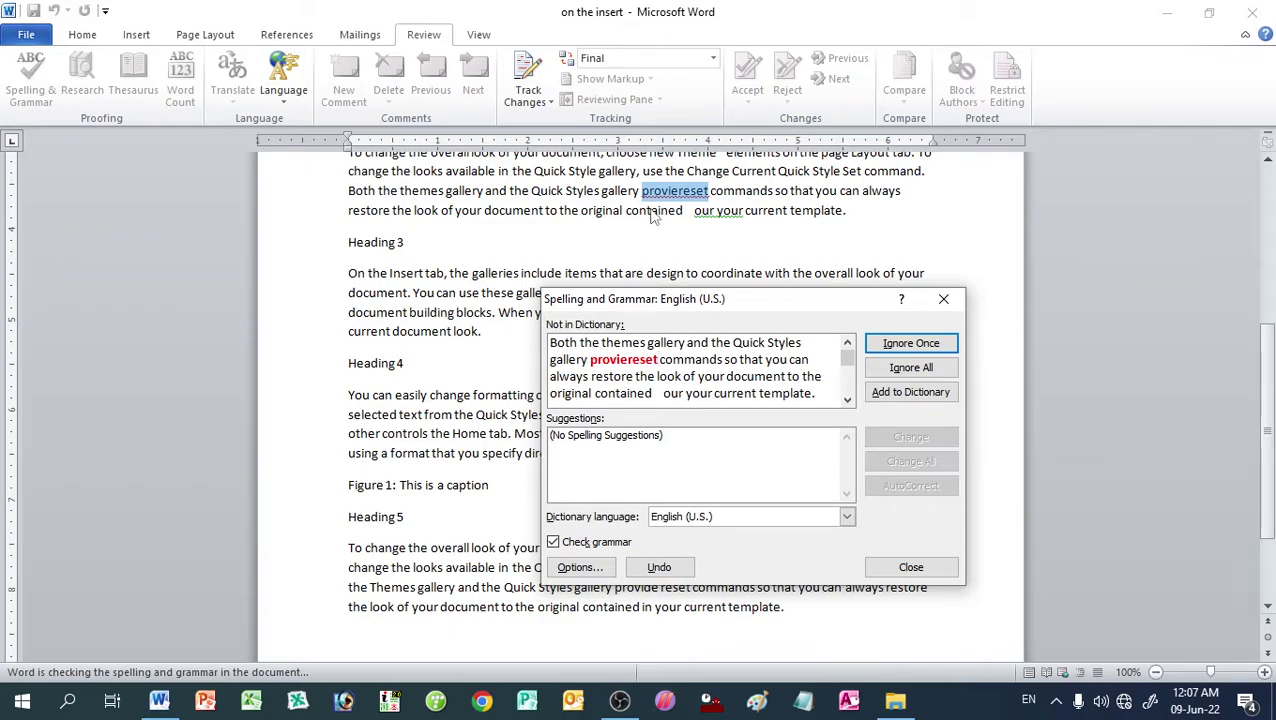
click(626, 360)
Step: Skip 'proviereset', then edit the flagged 'our your' to 'in your' and apply the change
click(907, 343)
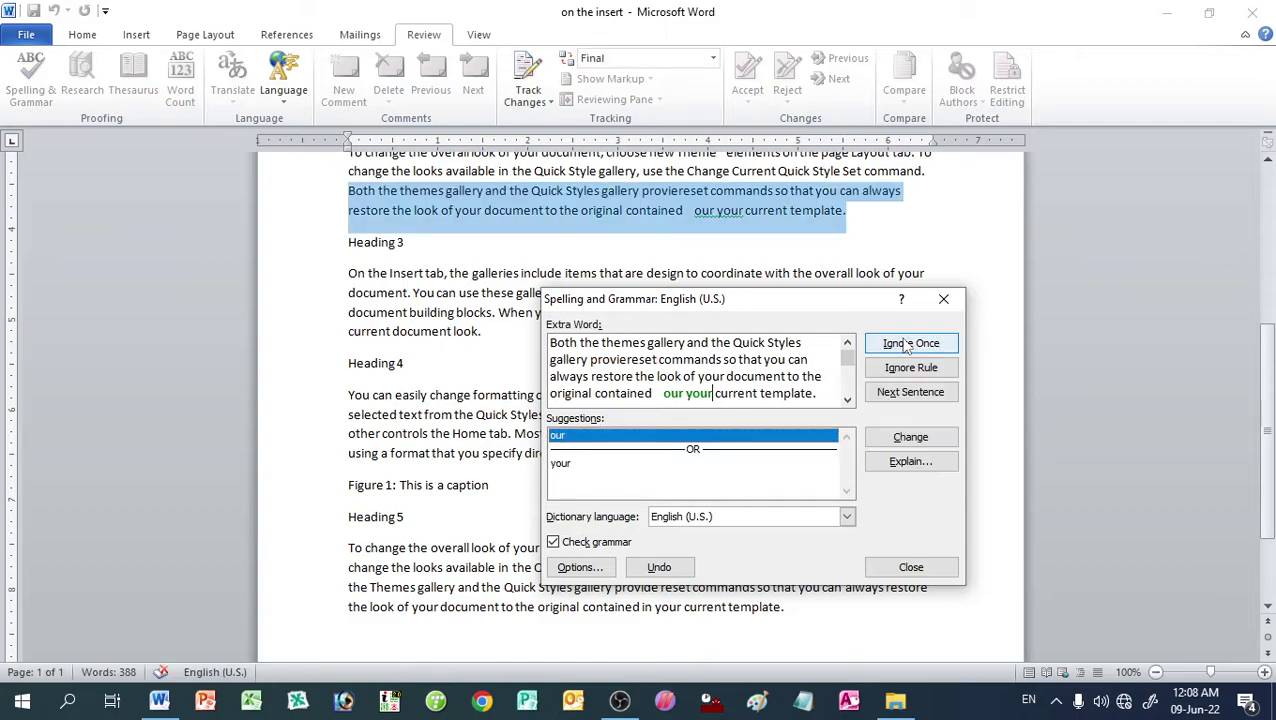
scroll(773, 277, up, 2)
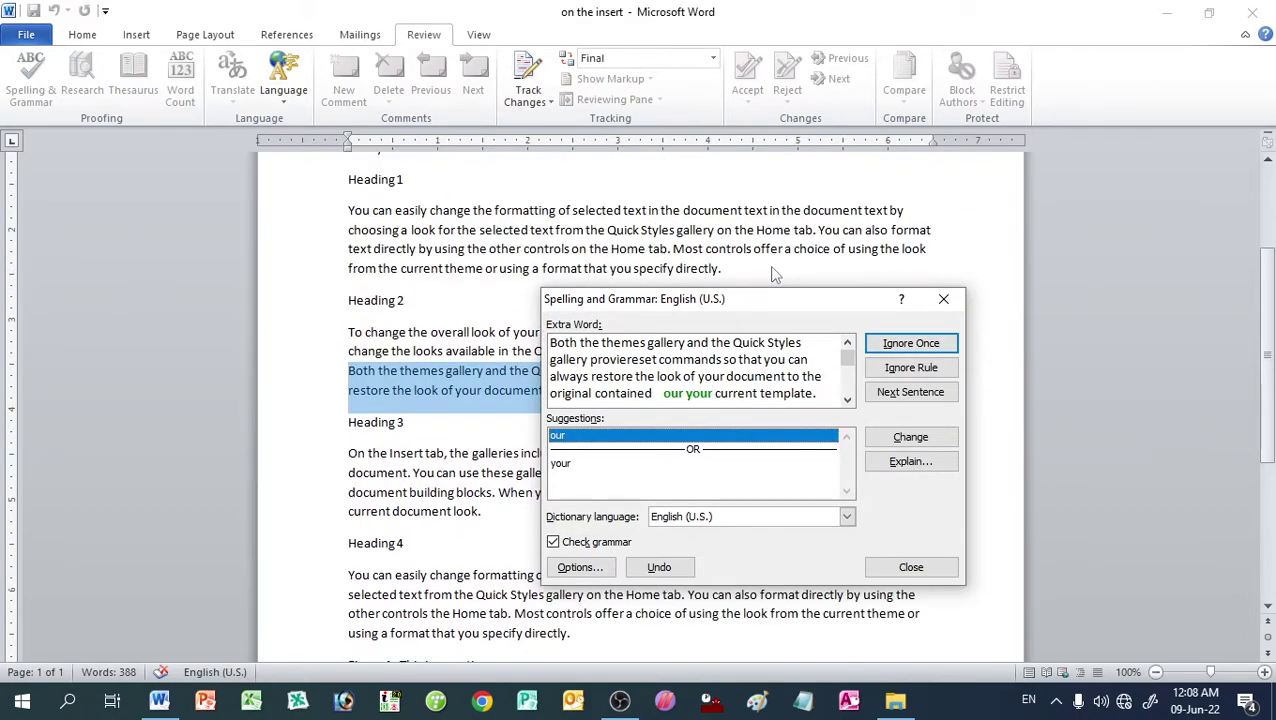
scroll(773, 277, down, 4)
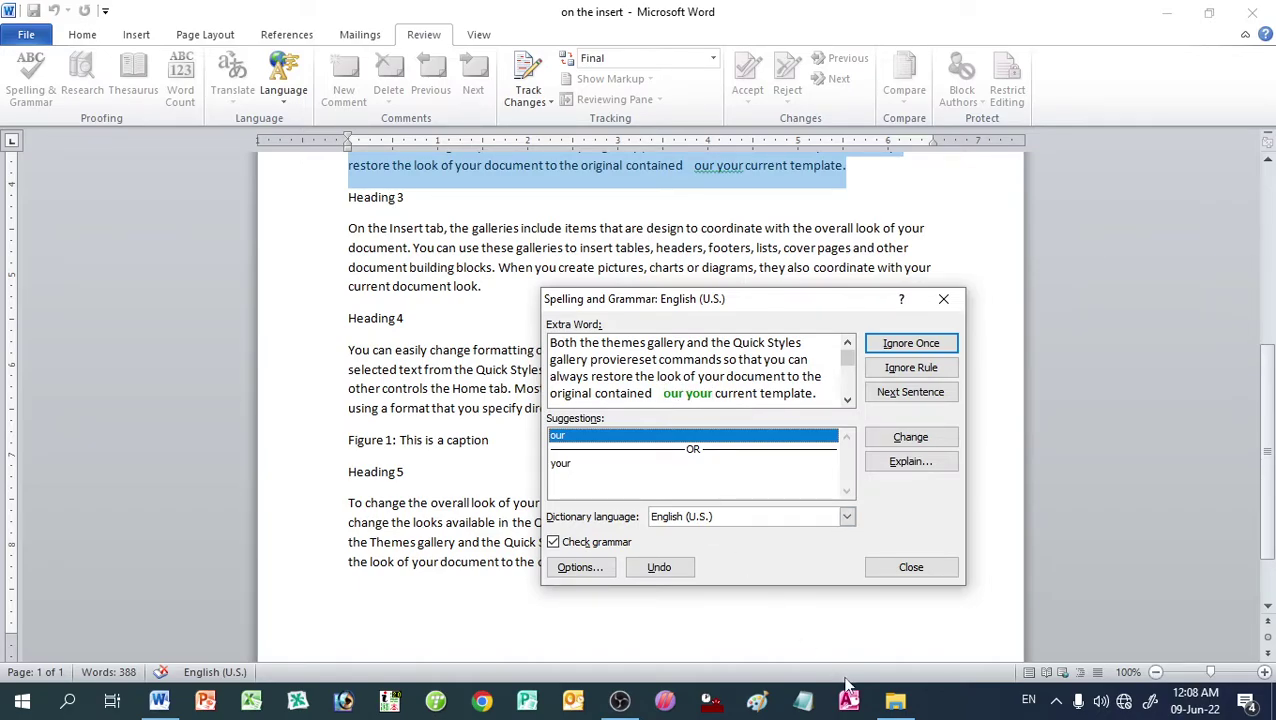
key(BackSpace)
key(BackSpace)
key(BackSpace)
text(i)
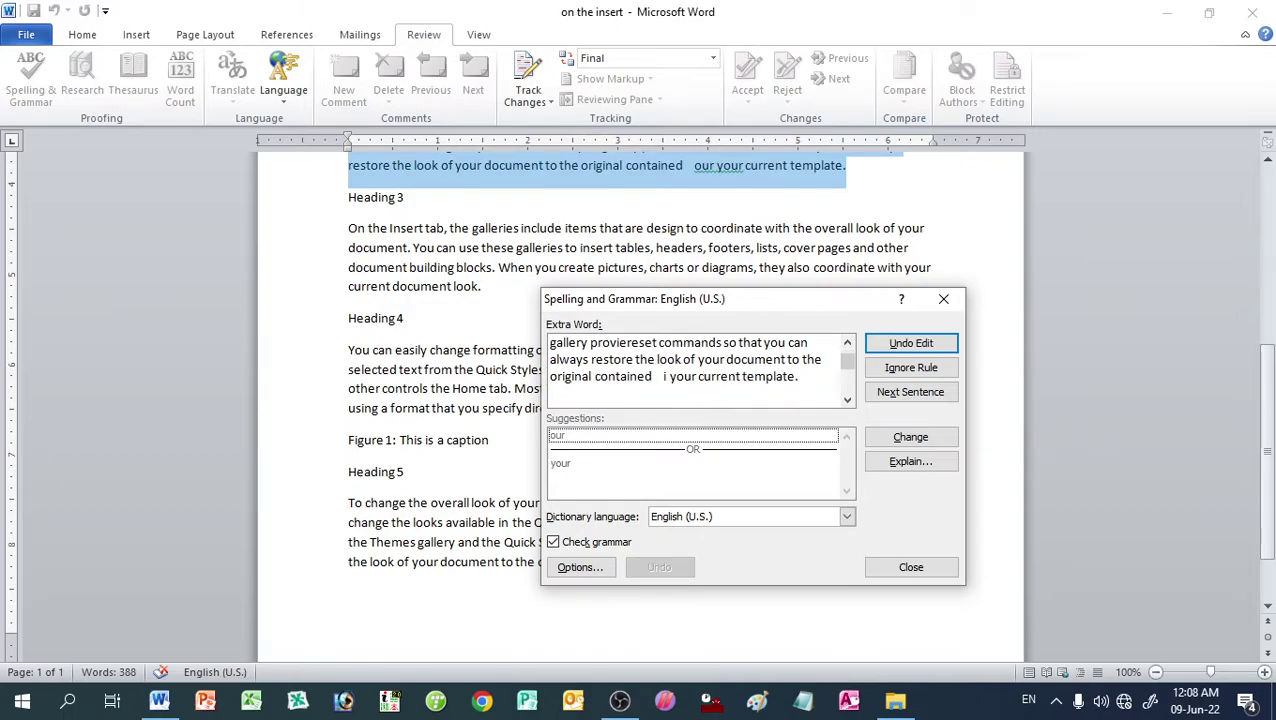
text(n)
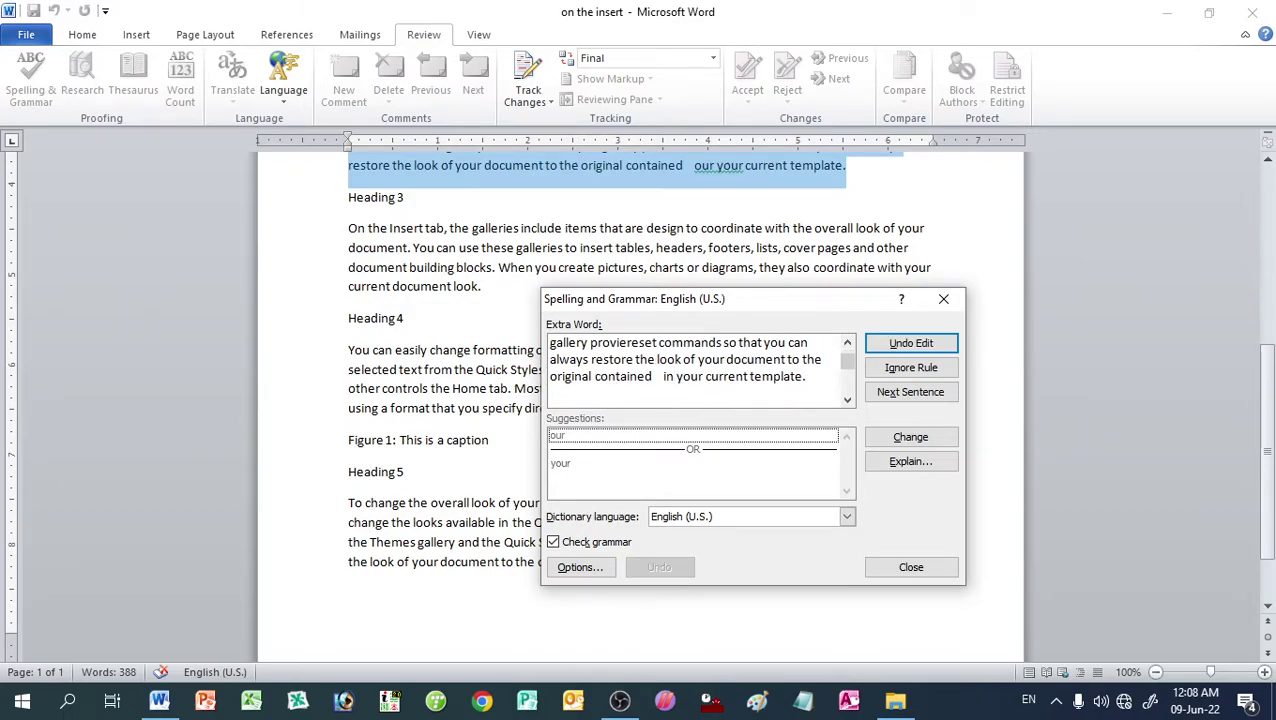
click(908, 441)
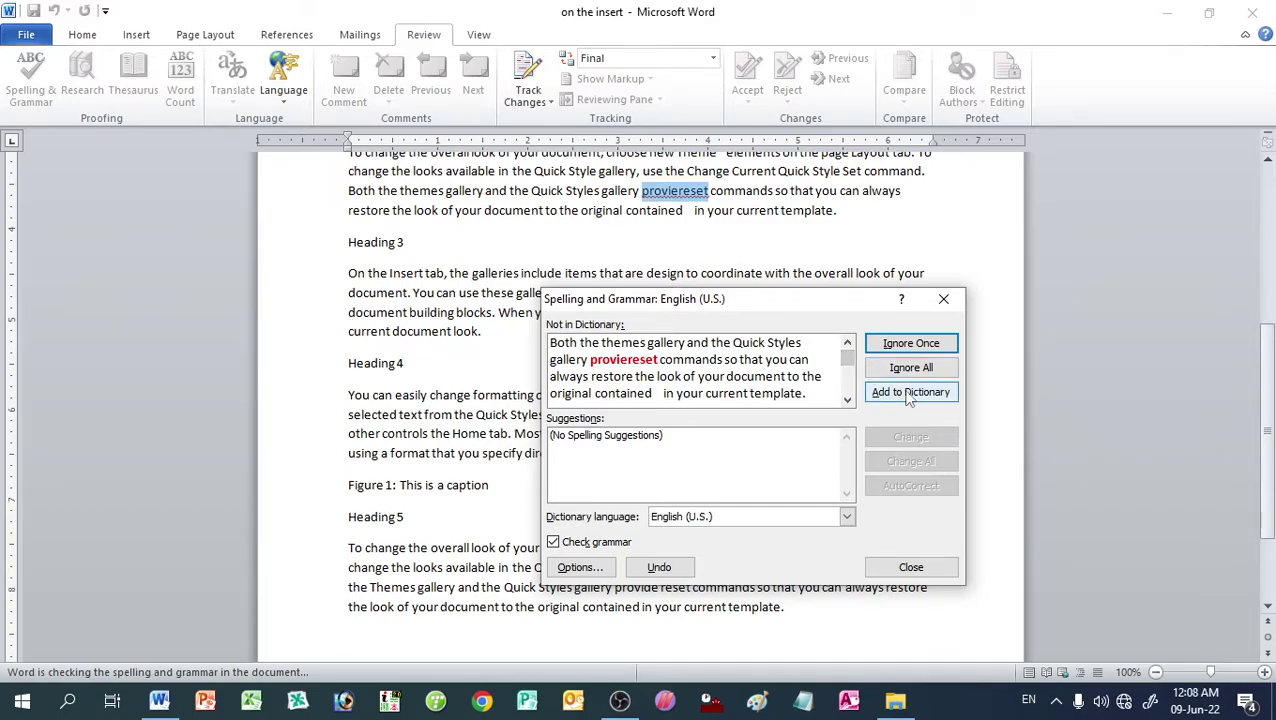
Step: Close the spelling check, select the title word 'Insert', and look it up in Research
click(909, 567)
scroll(530, 376, up, 7)
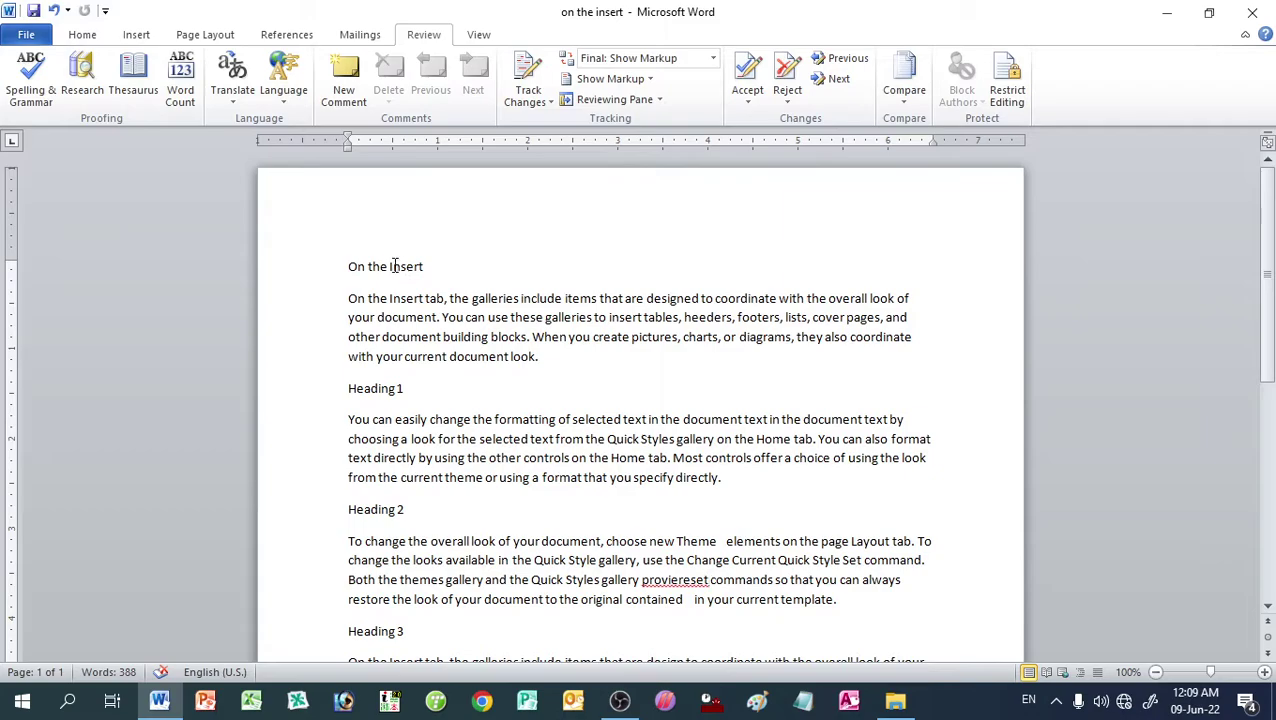
drag(390, 266, 427, 265)
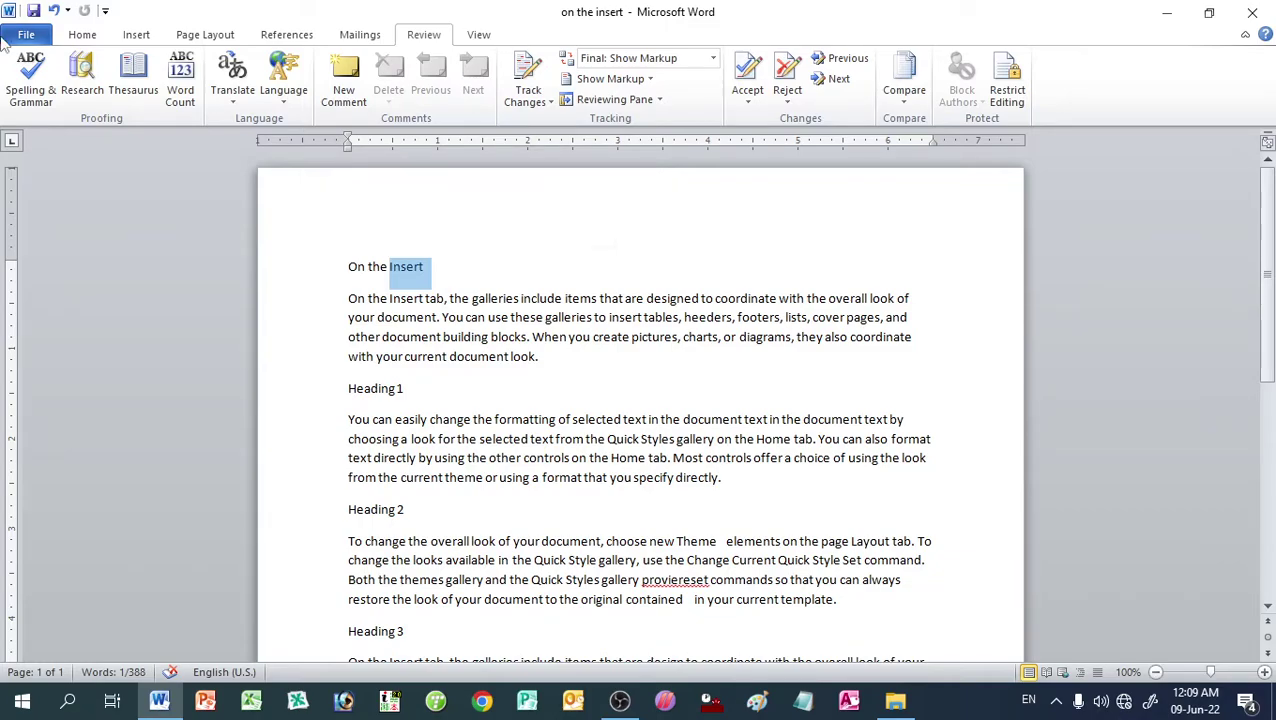
click(84, 80)
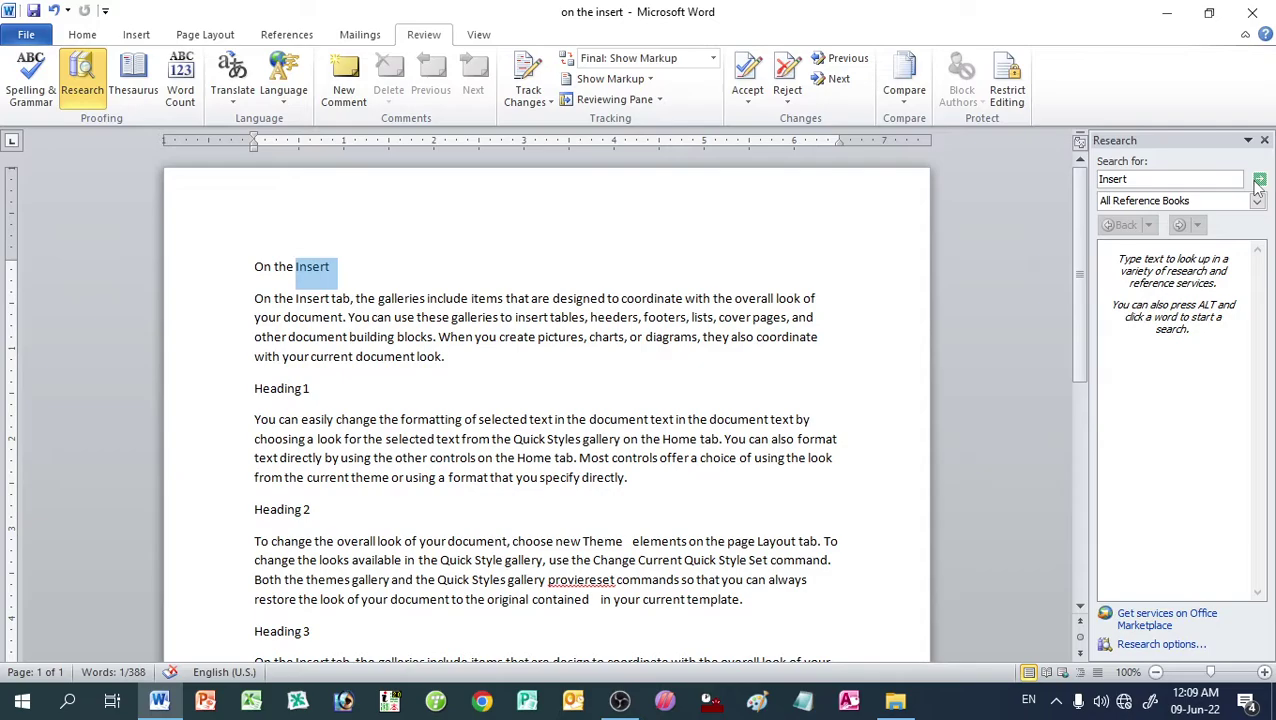
click(1258, 181)
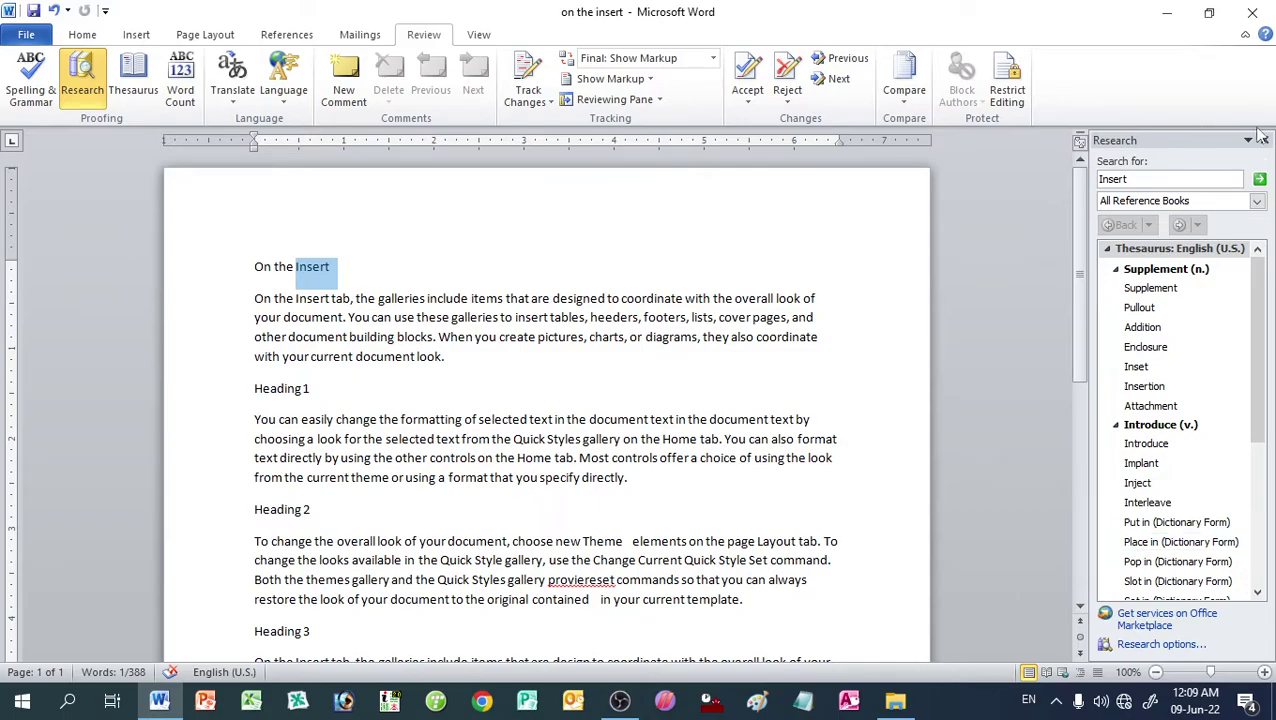
click(1262, 139)
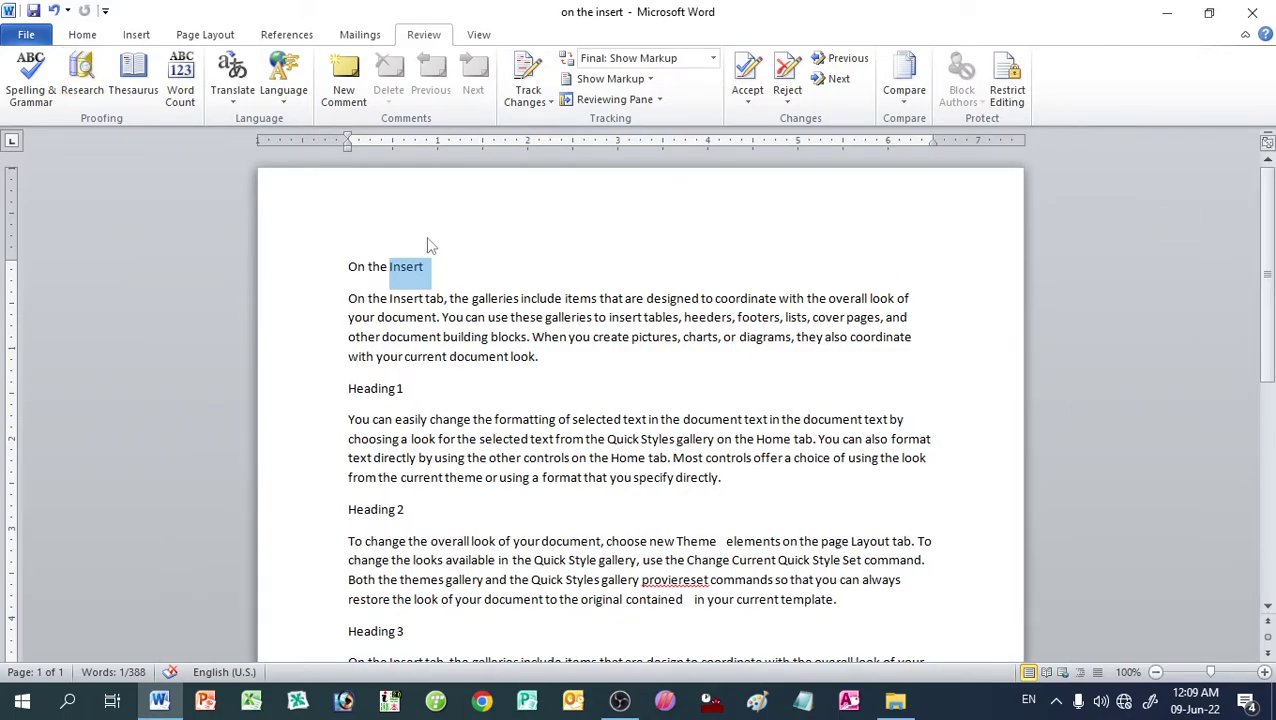
Step: Show Thesaurus synonyms for 'Insert', close the pane, and deselect the title
click(138, 96)
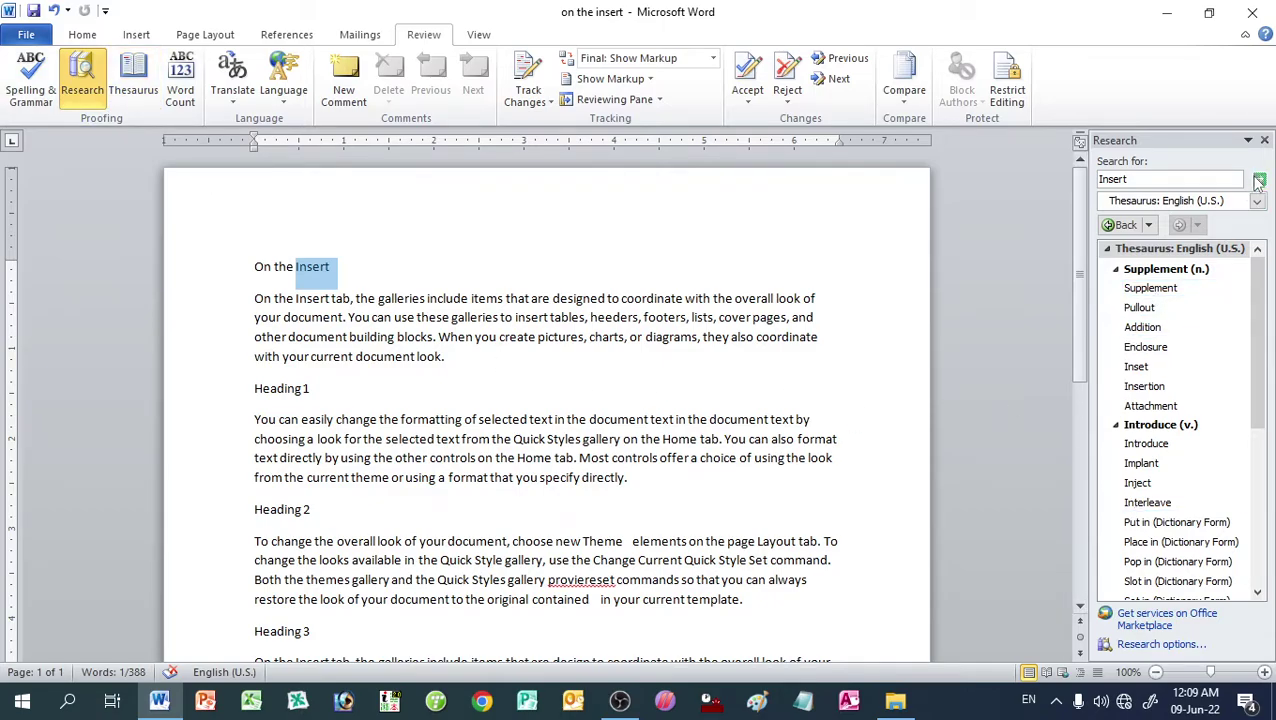
scroll(1129, 500, down, 3)
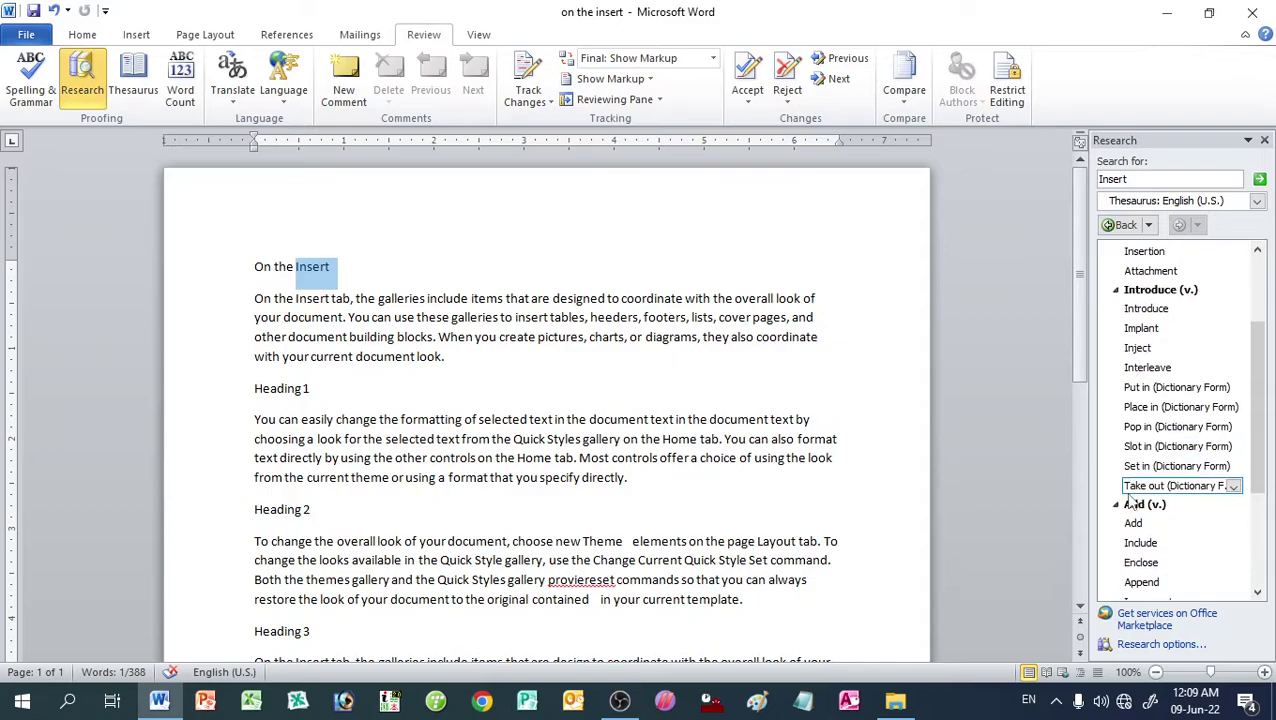
click(140, 75)
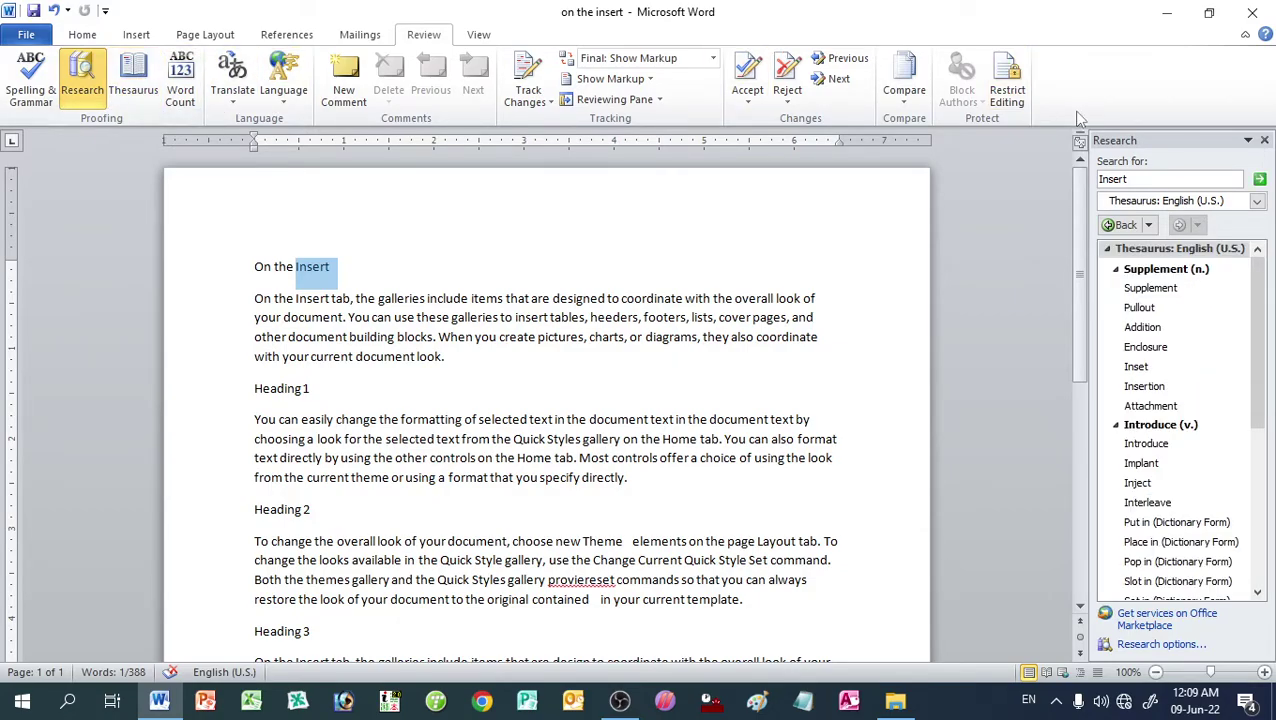
click(1264, 140)
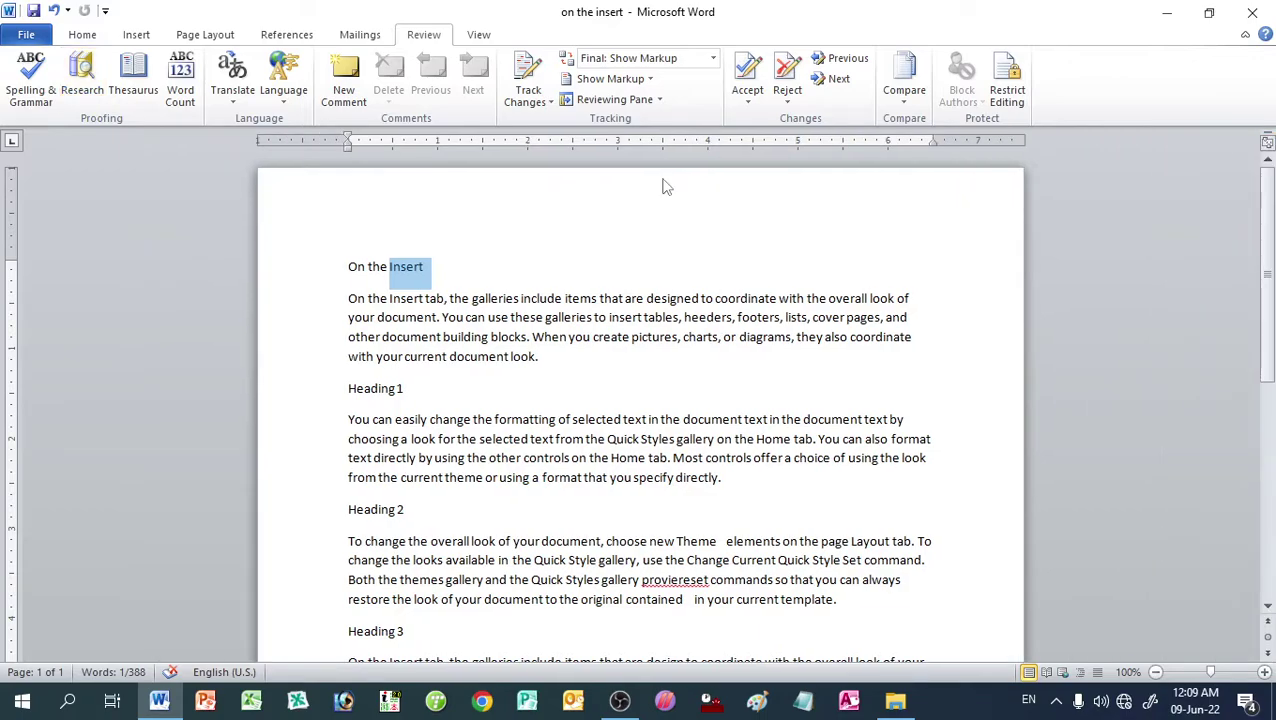
click(140, 80)
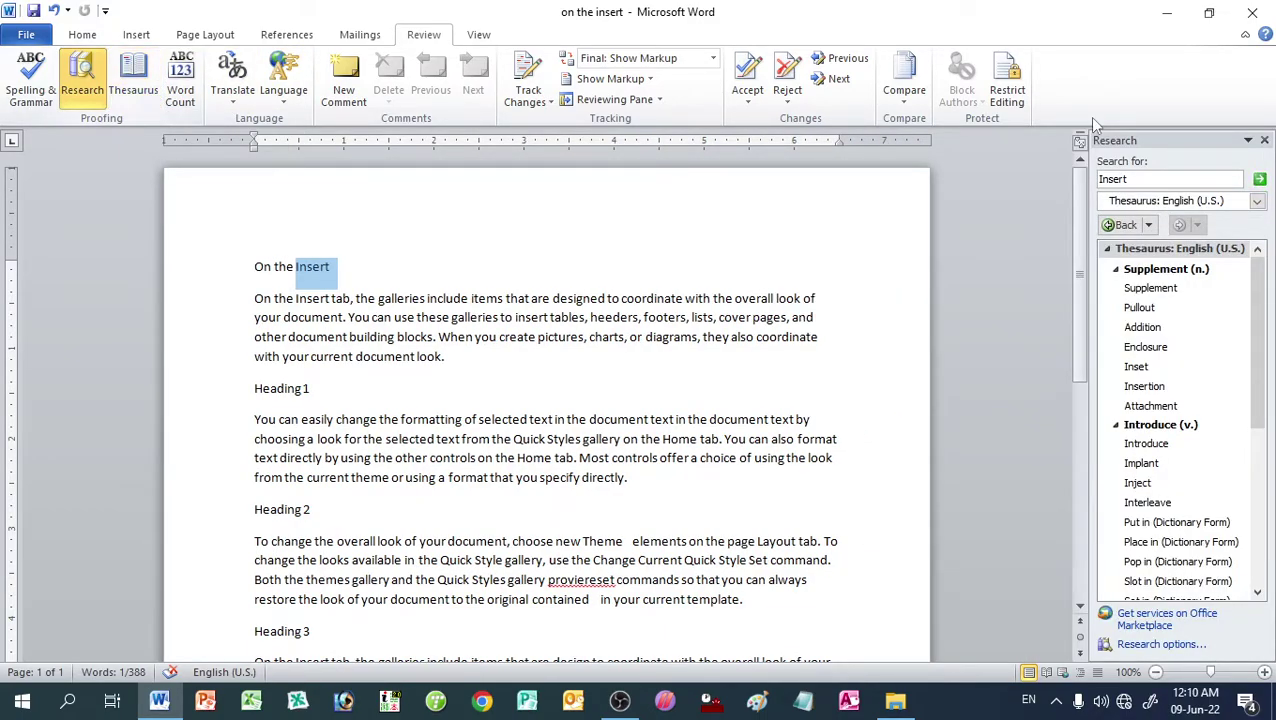
click(1264, 140)
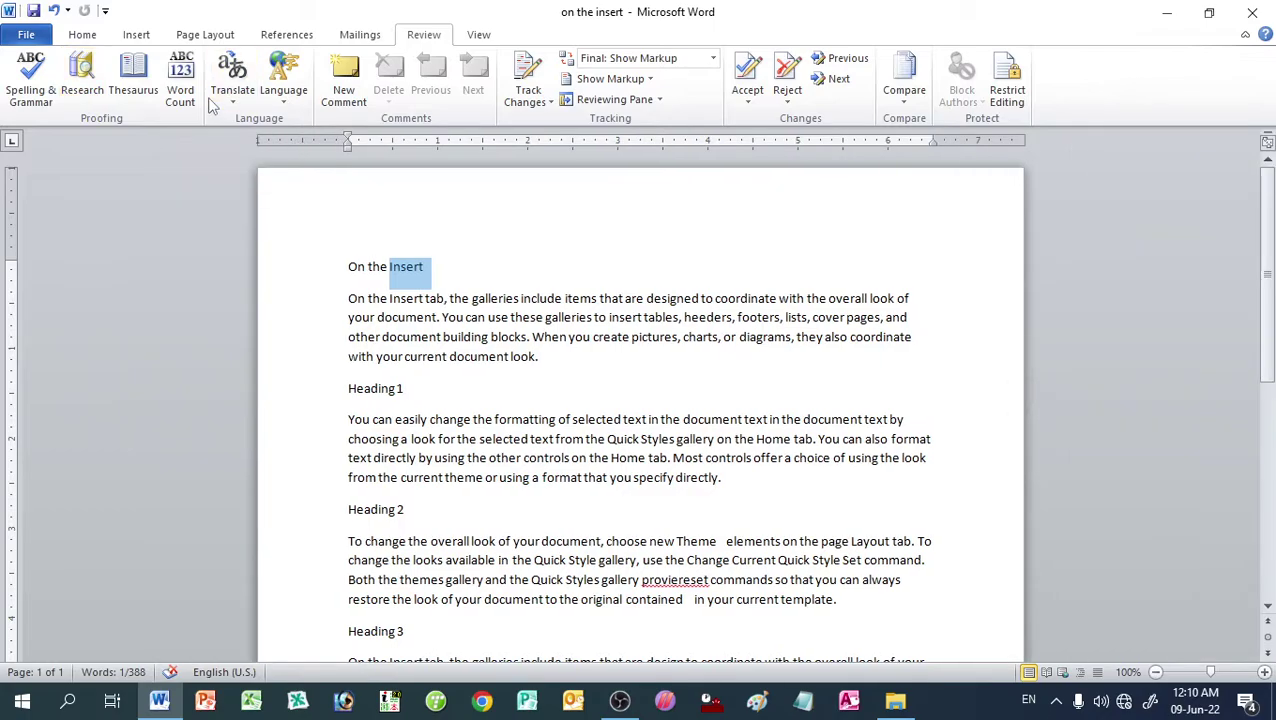
click(418, 267)
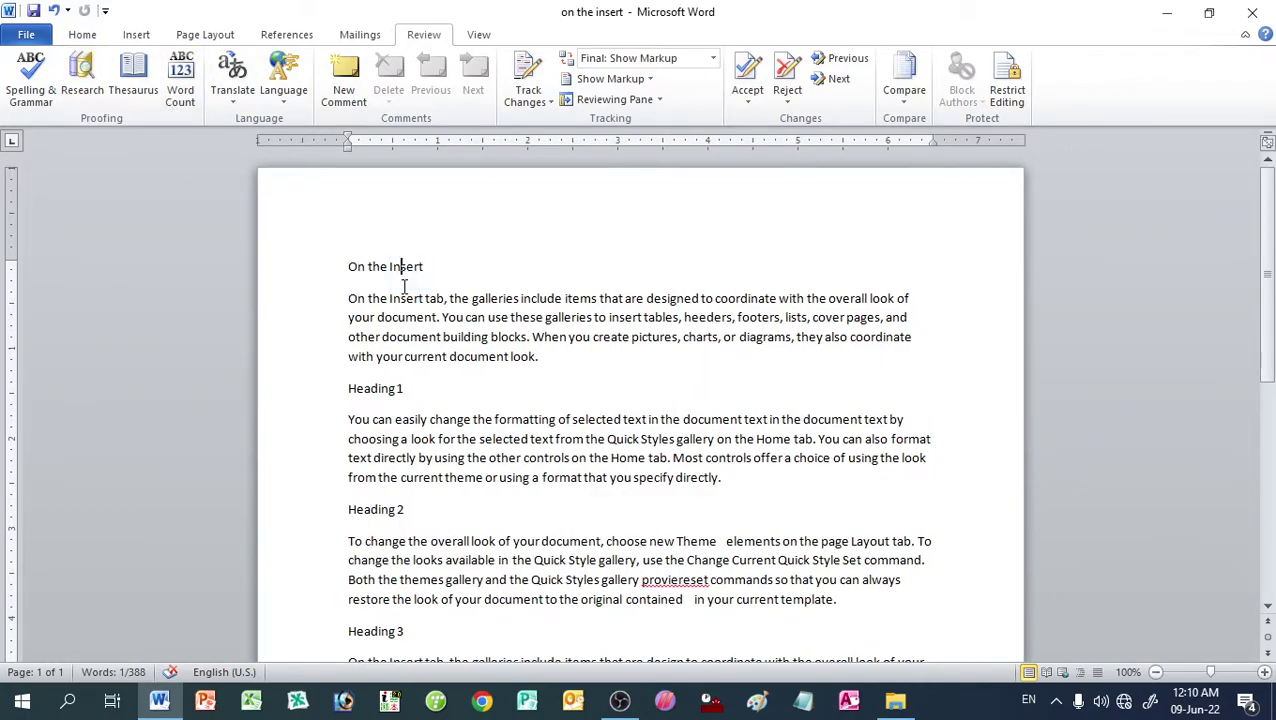
click(178, 88)
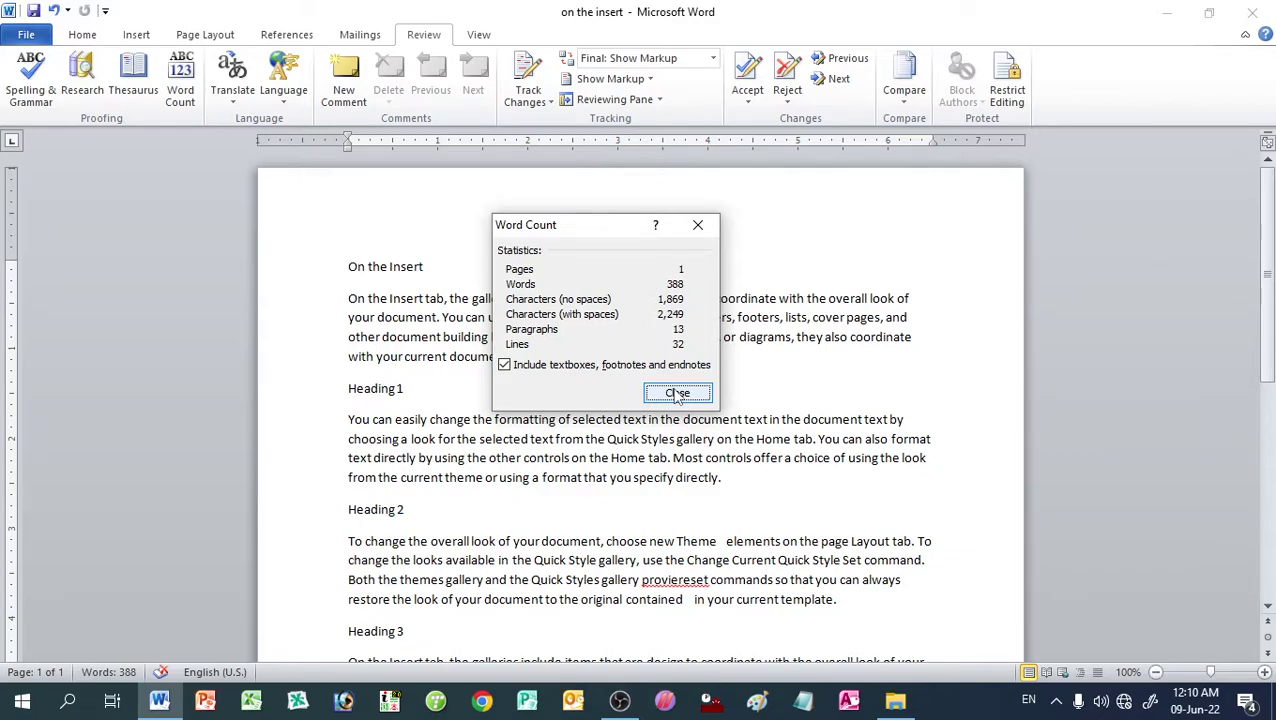
click(677, 393)
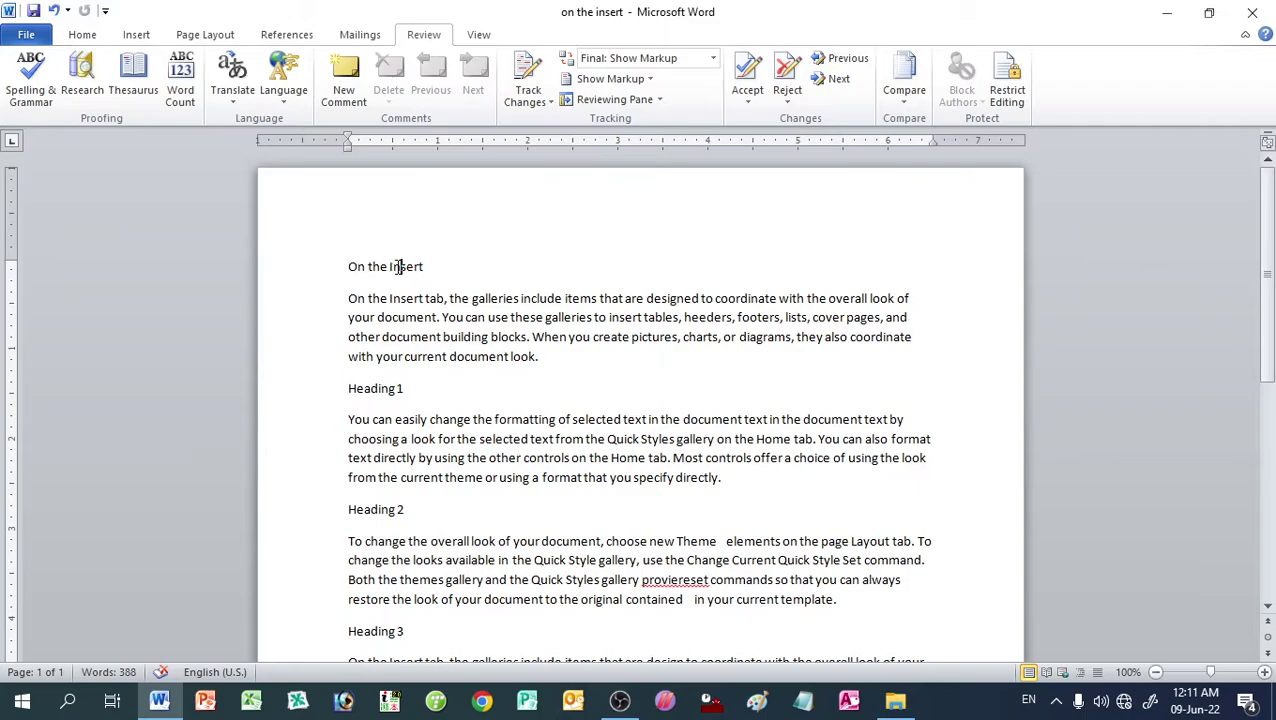
drag(369, 266, 420, 268)
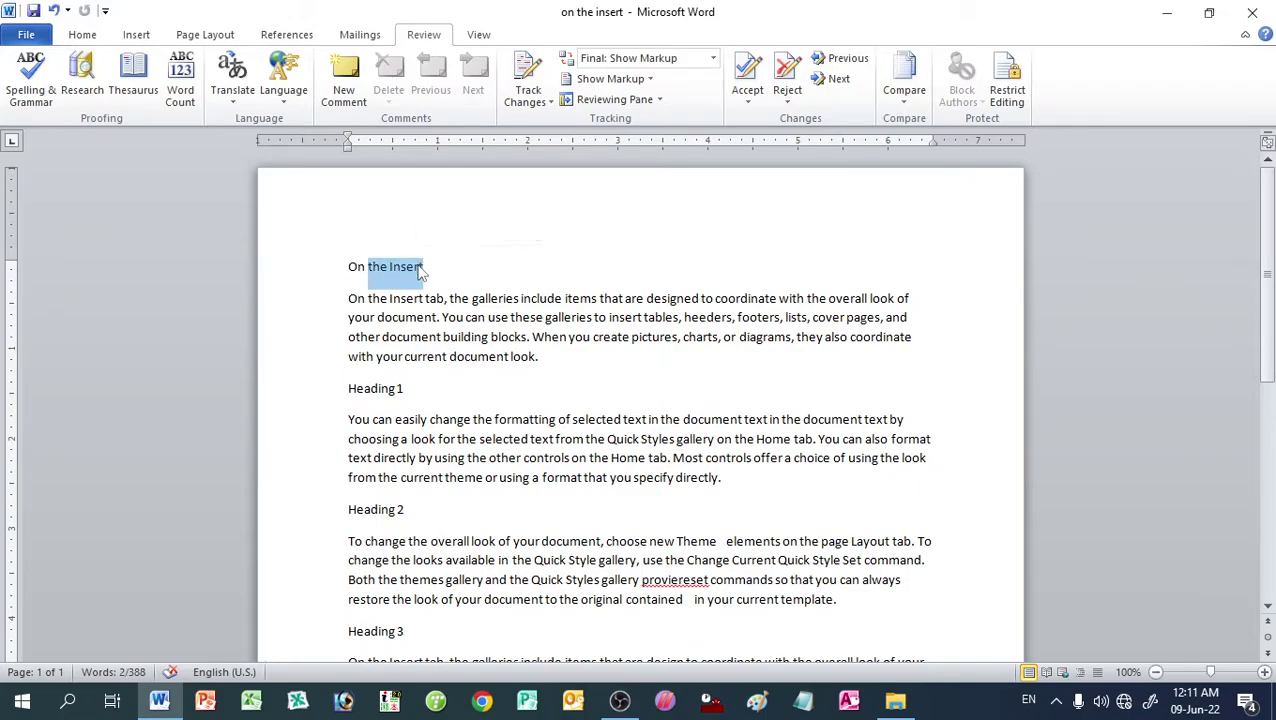
click(420, 268)
double_click(413, 270)
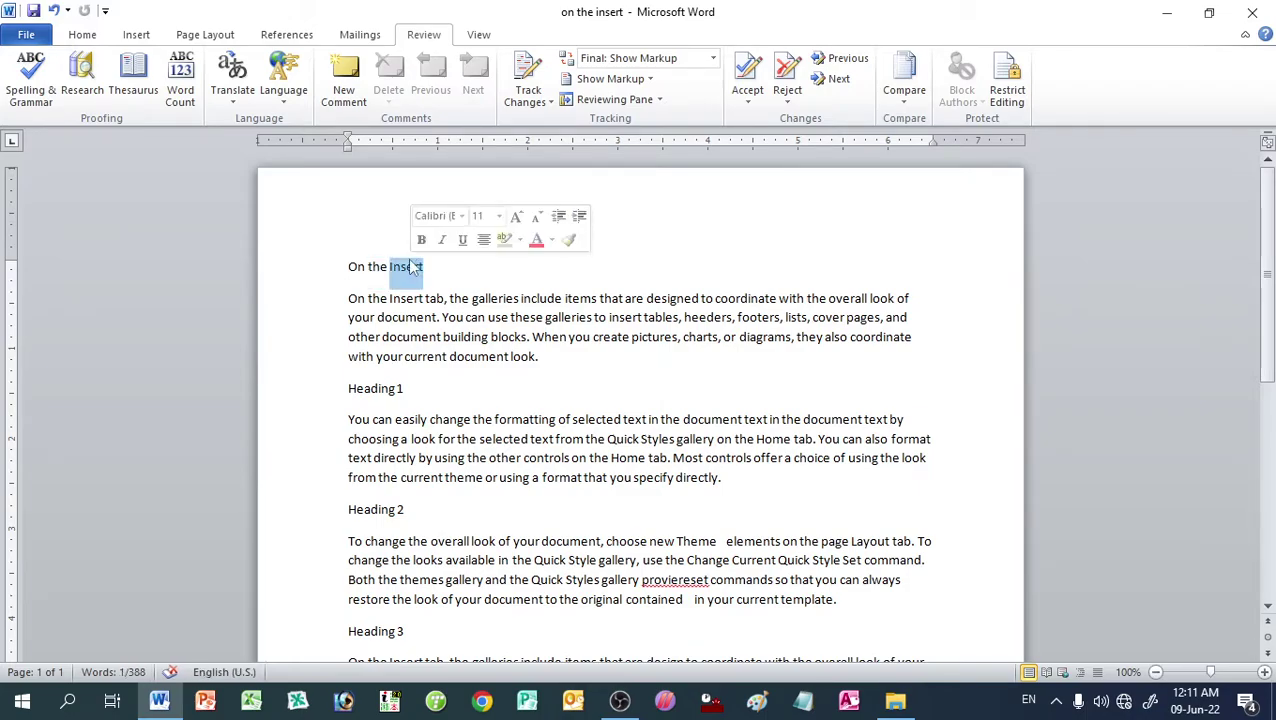
click(243, 97)
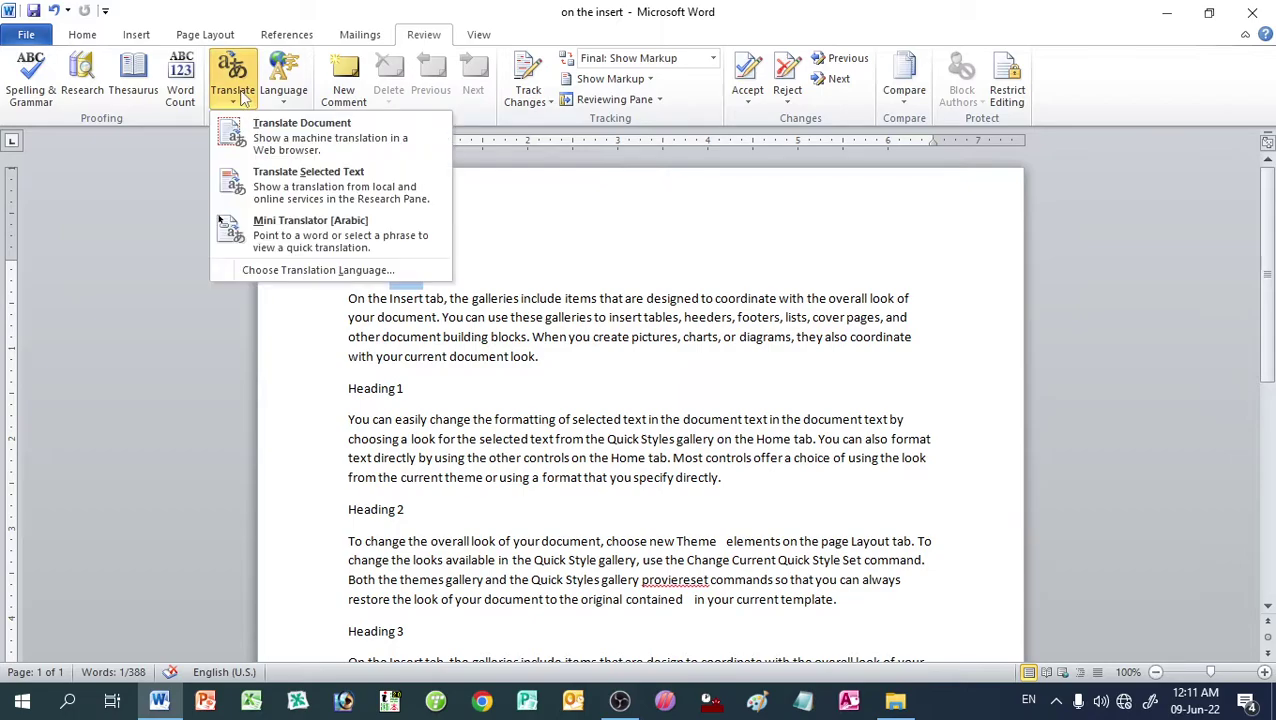
click(318, 270)
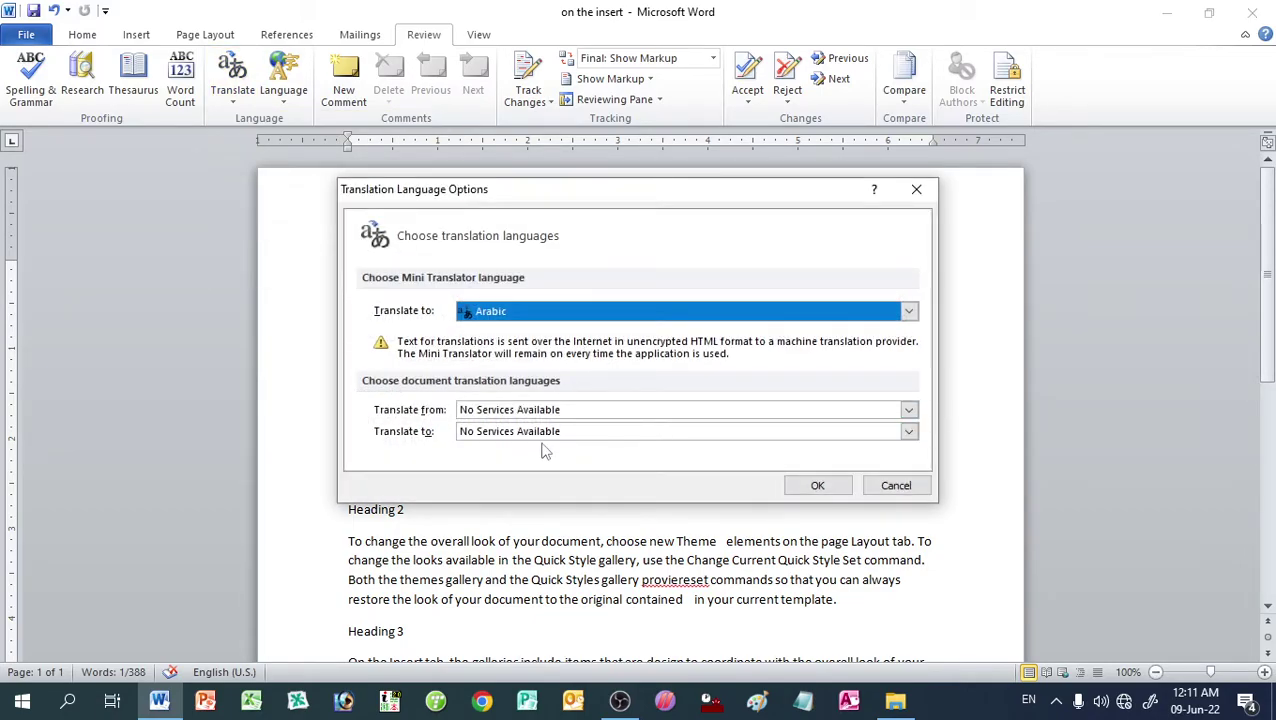
click(531, 410)
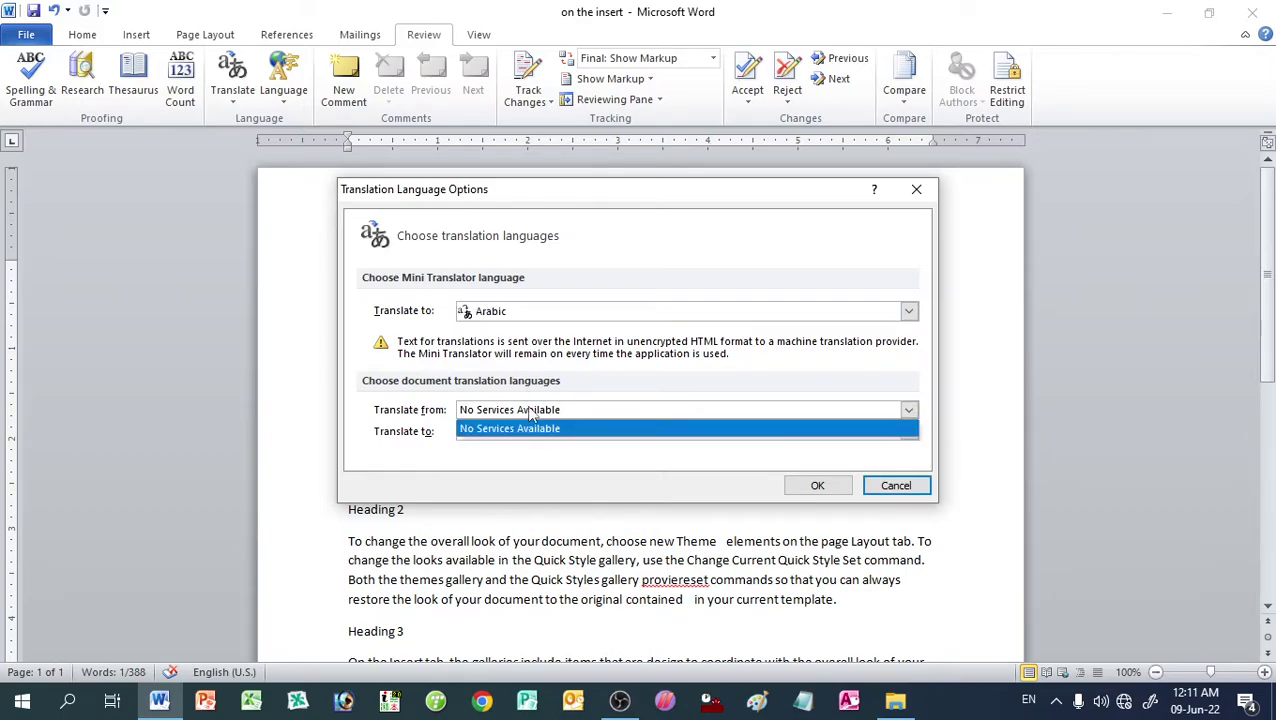
click(531, 418)
click(545, 312)
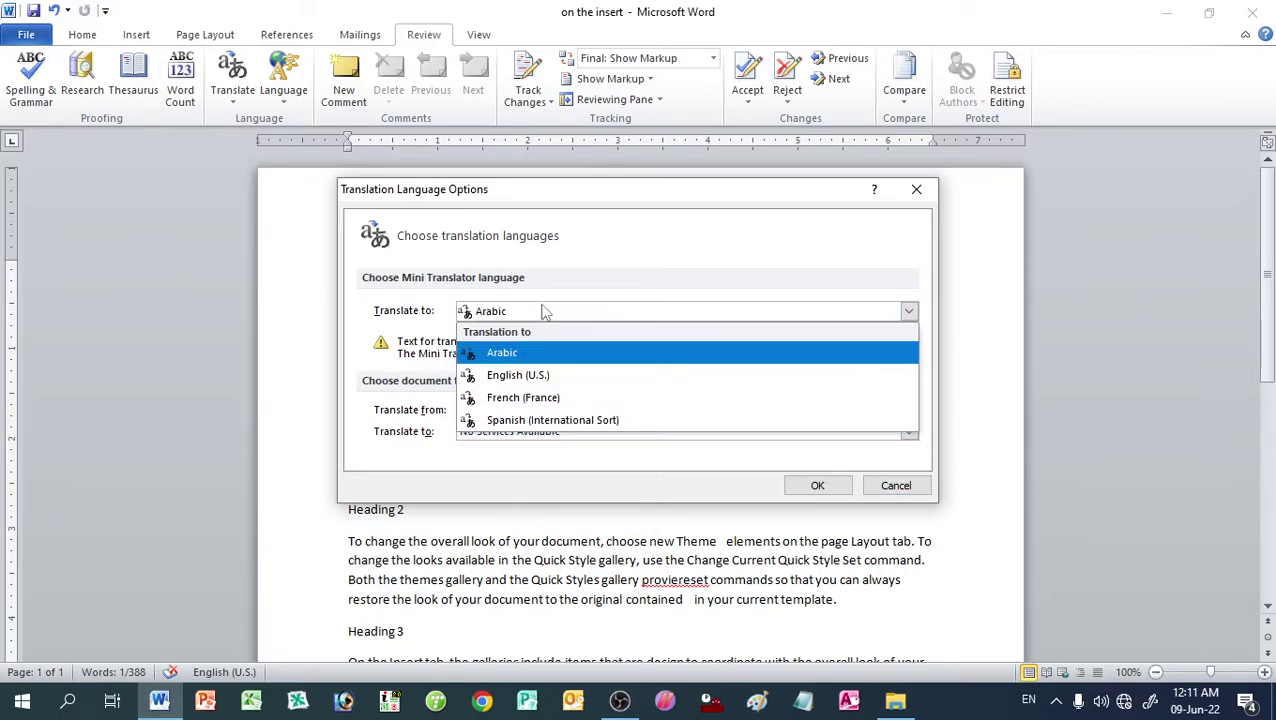
click(540, 312)
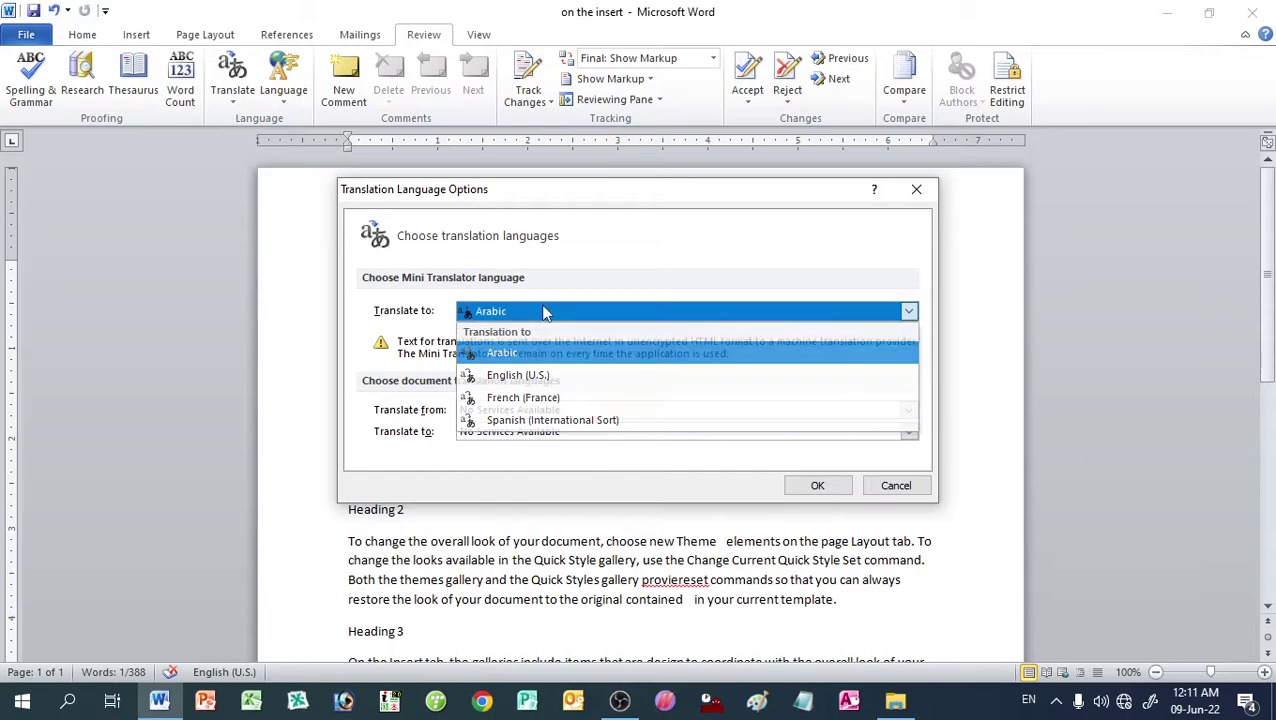
click(803, 485)
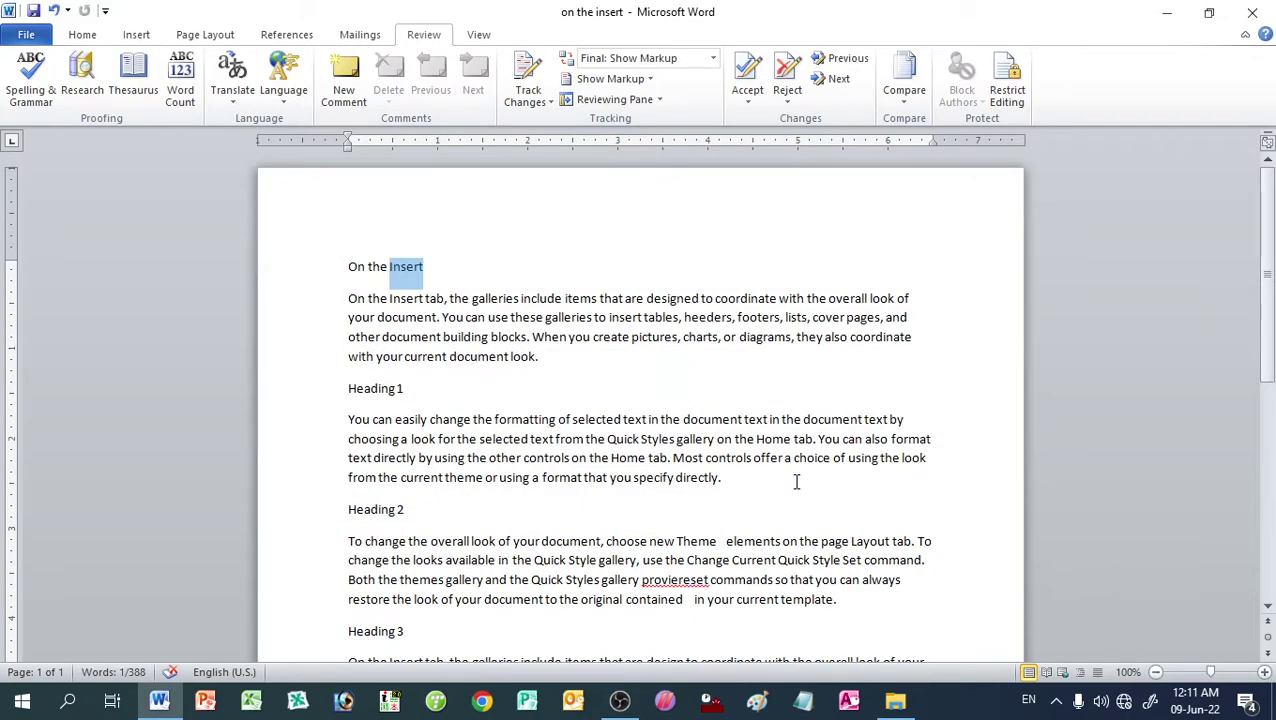
Step: Change the Mini Translator language to French (France) in Translation Language Options
click(232, 100)
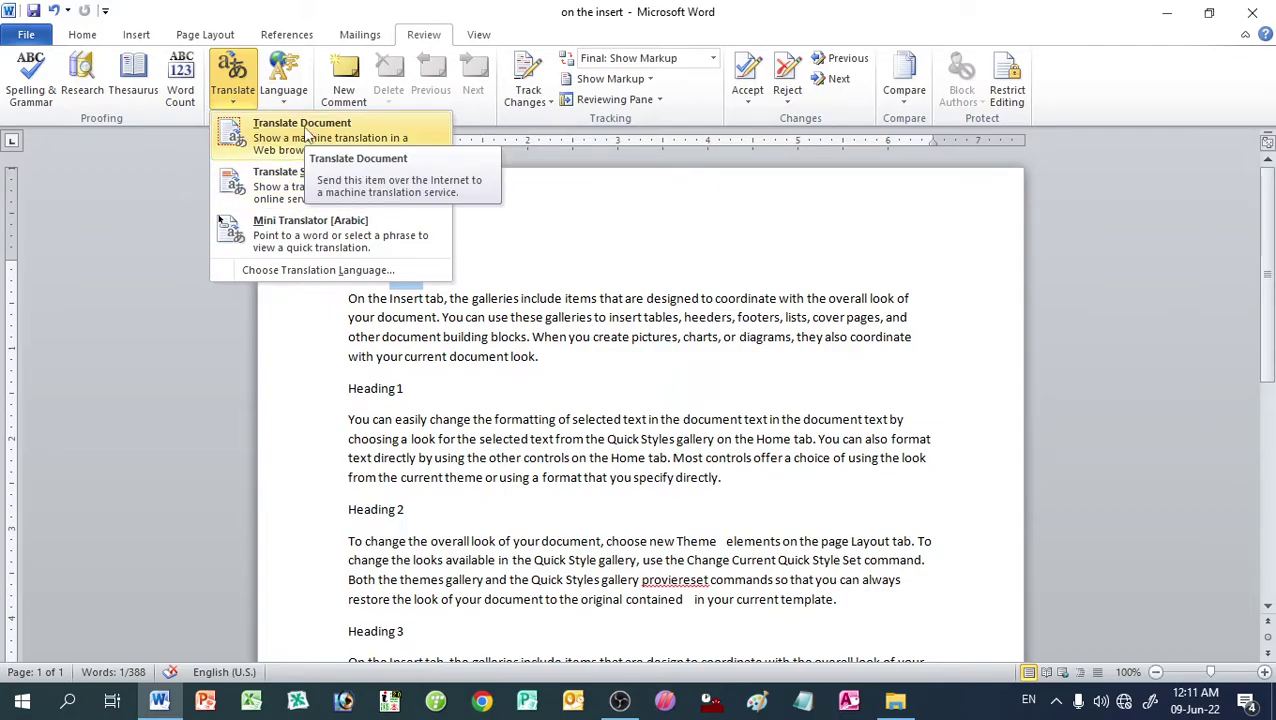
click(318, 270)
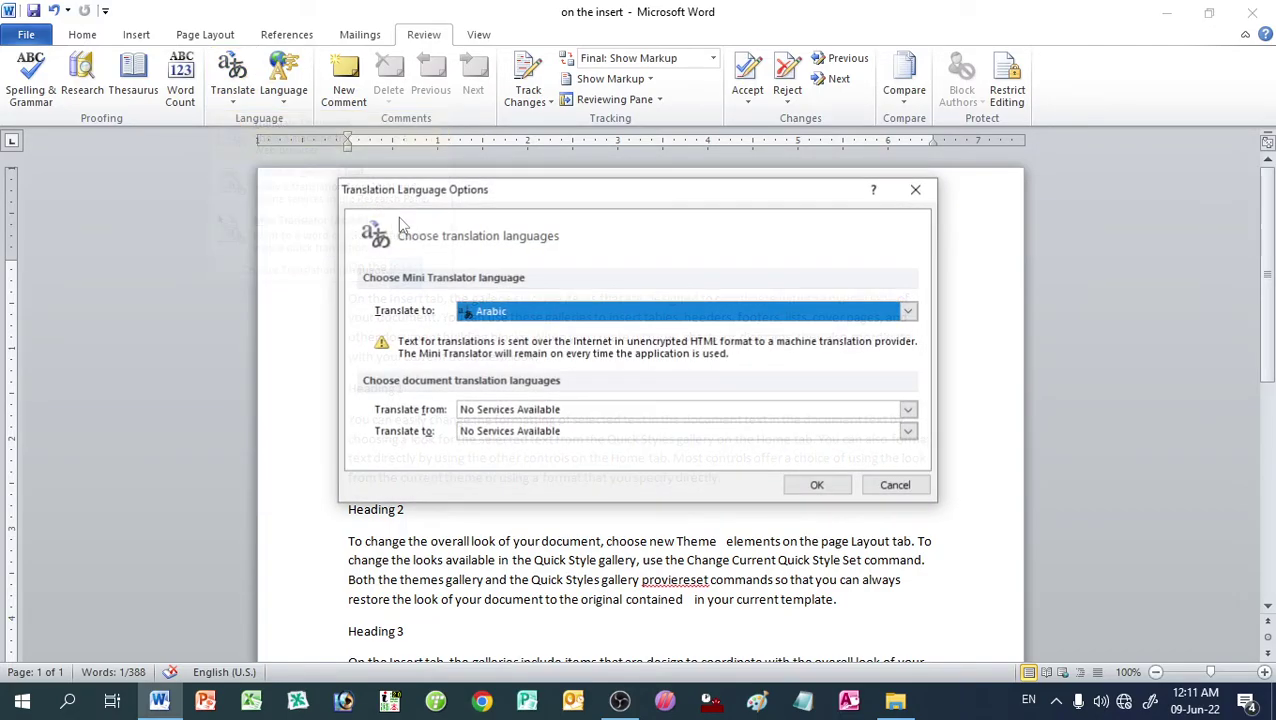
click(458, 311)
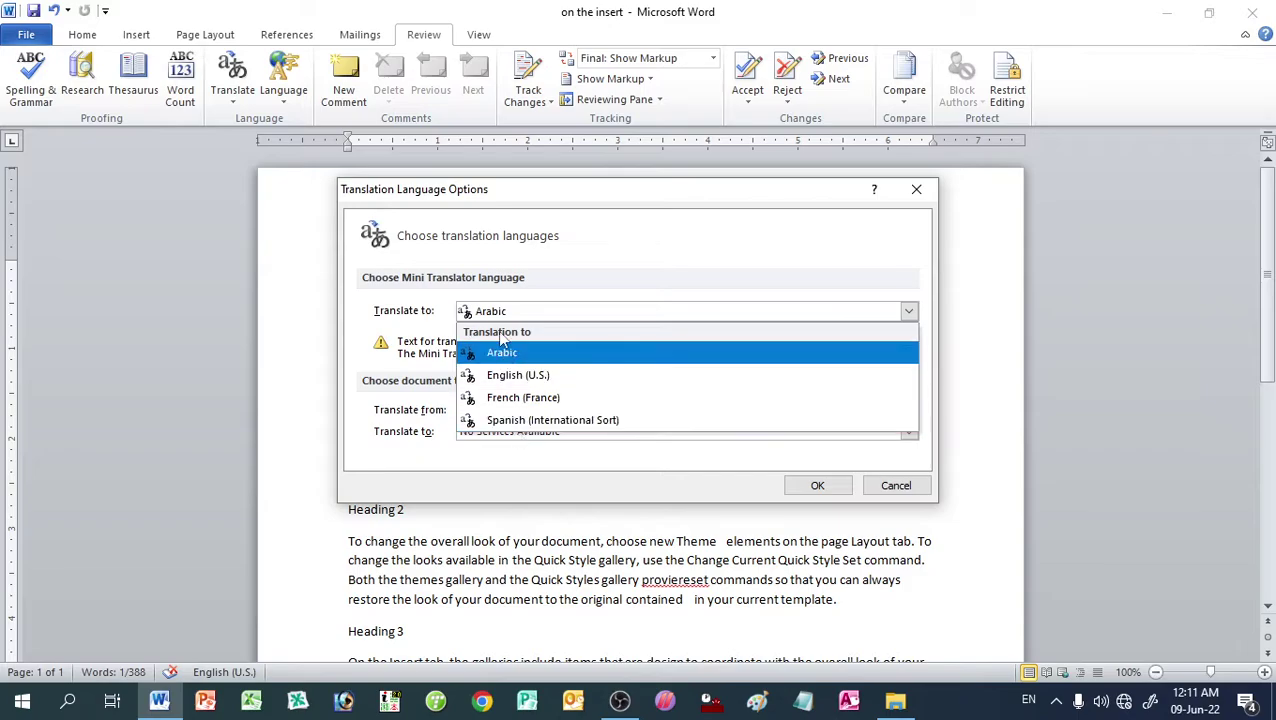
click(521, 398)
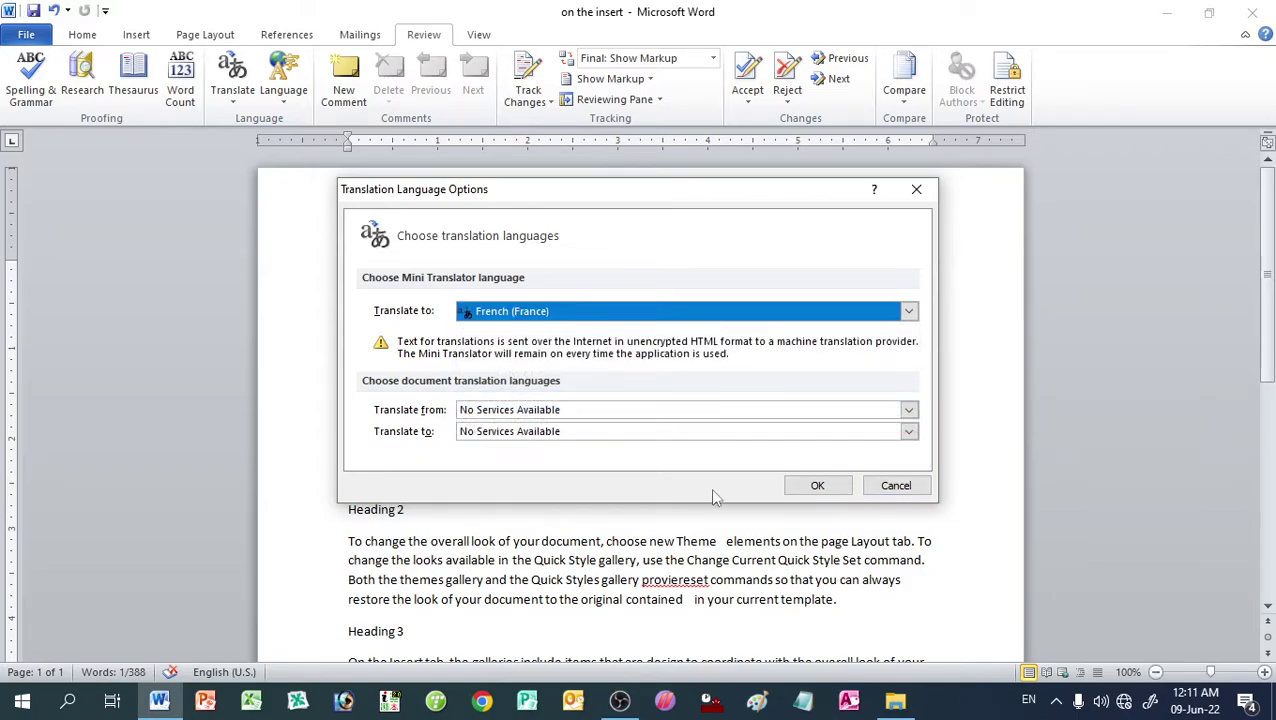
click(809, 486)
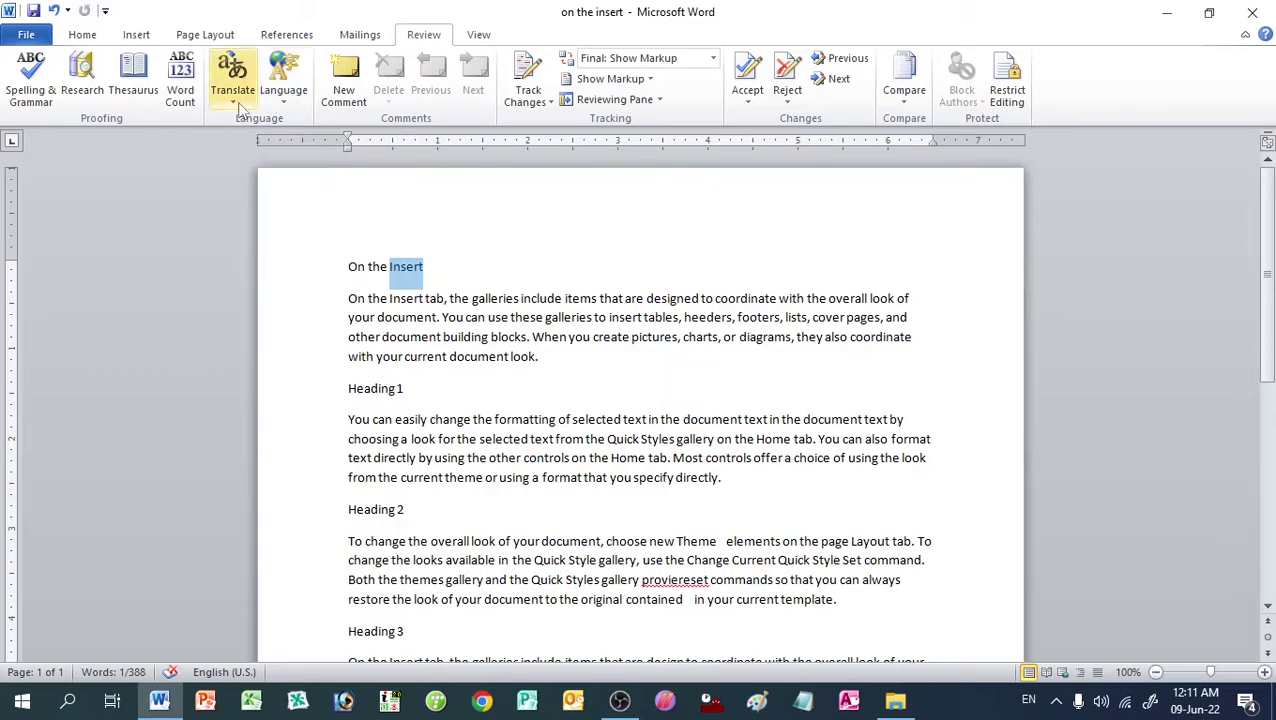
Step: Select 'document' in the first paragraph and check the Translate-from language, cancelling unchanged
double_click(406, 298)
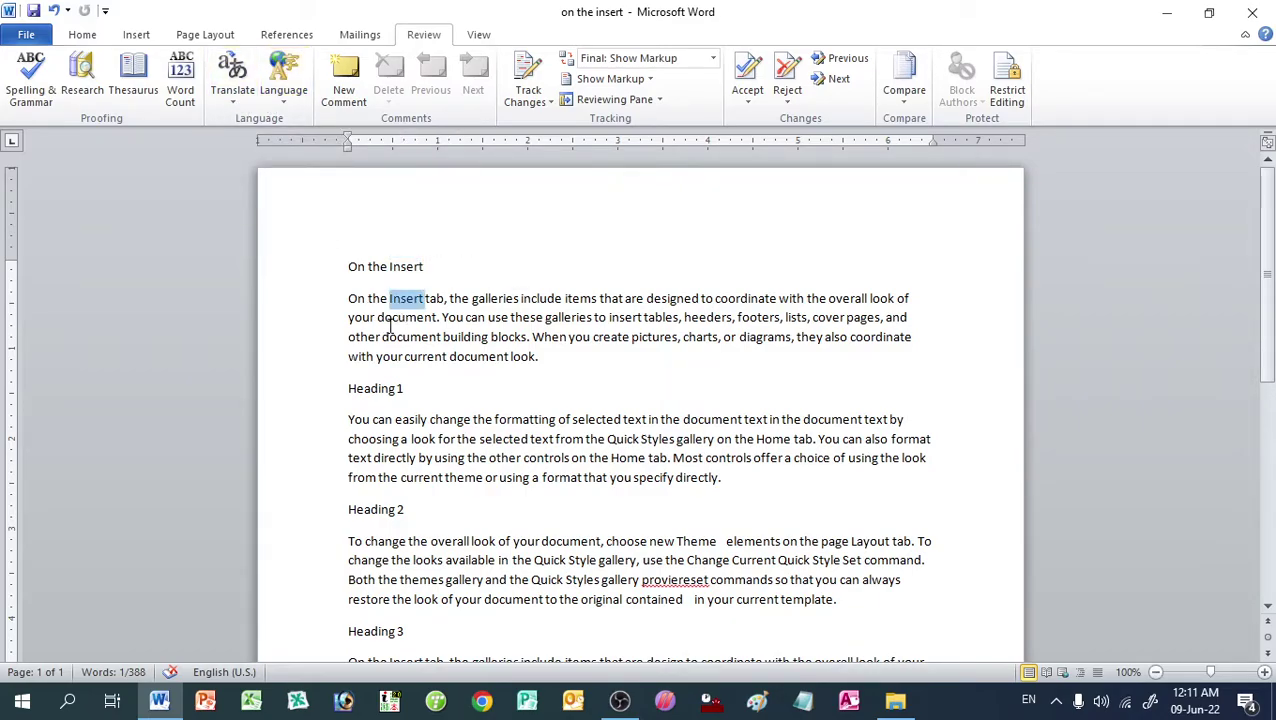
click(393, 317)
double_click(393, 317)
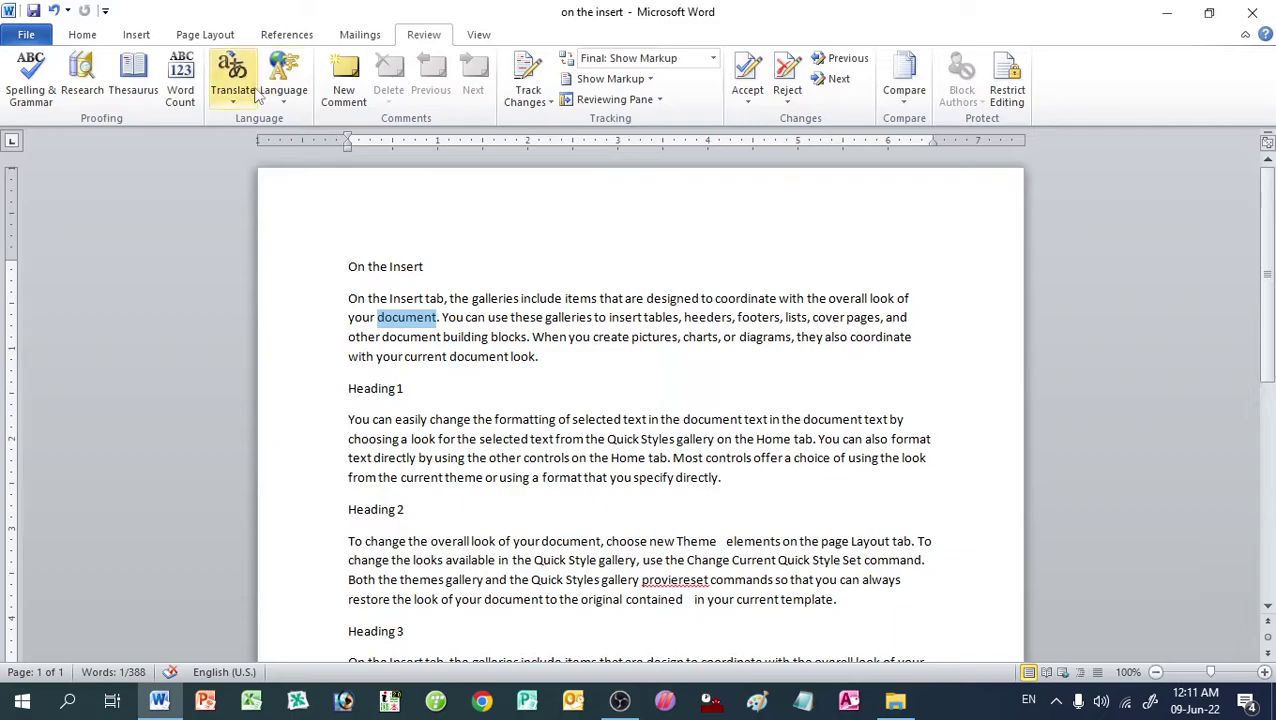
click(252, 95)
click(318, 270)
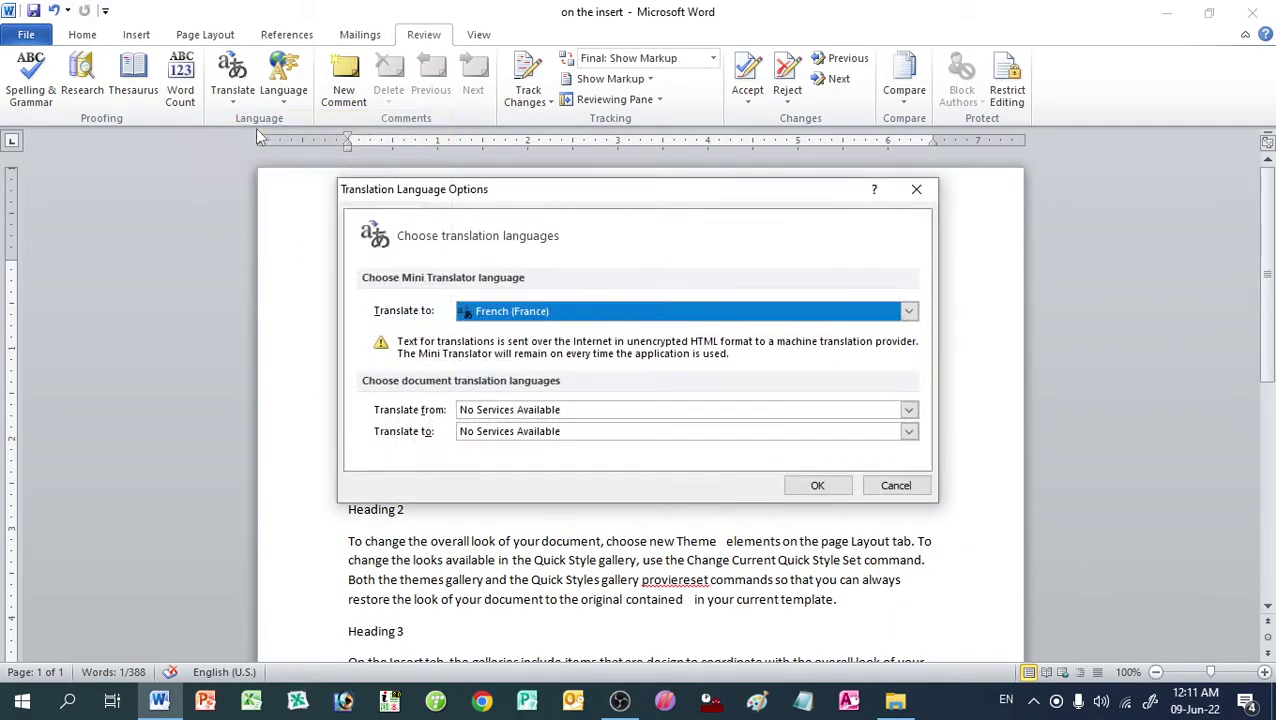
click(570, 412)
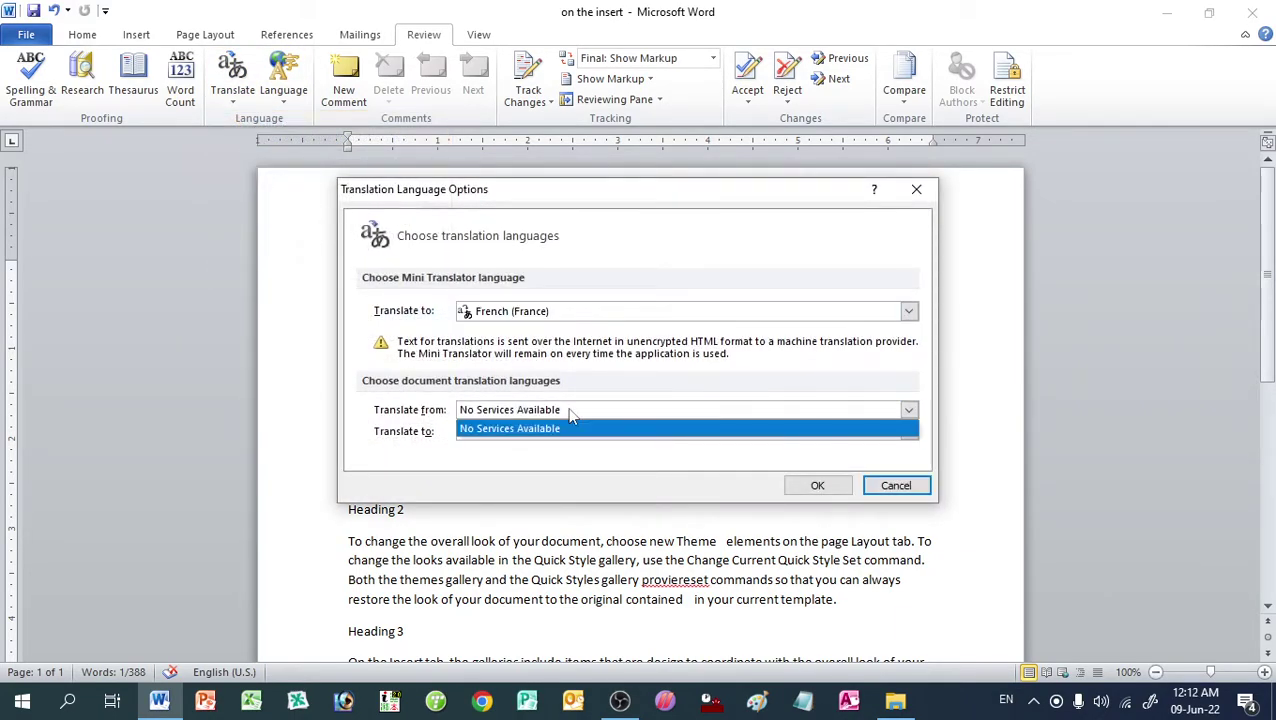
click(572, 417)
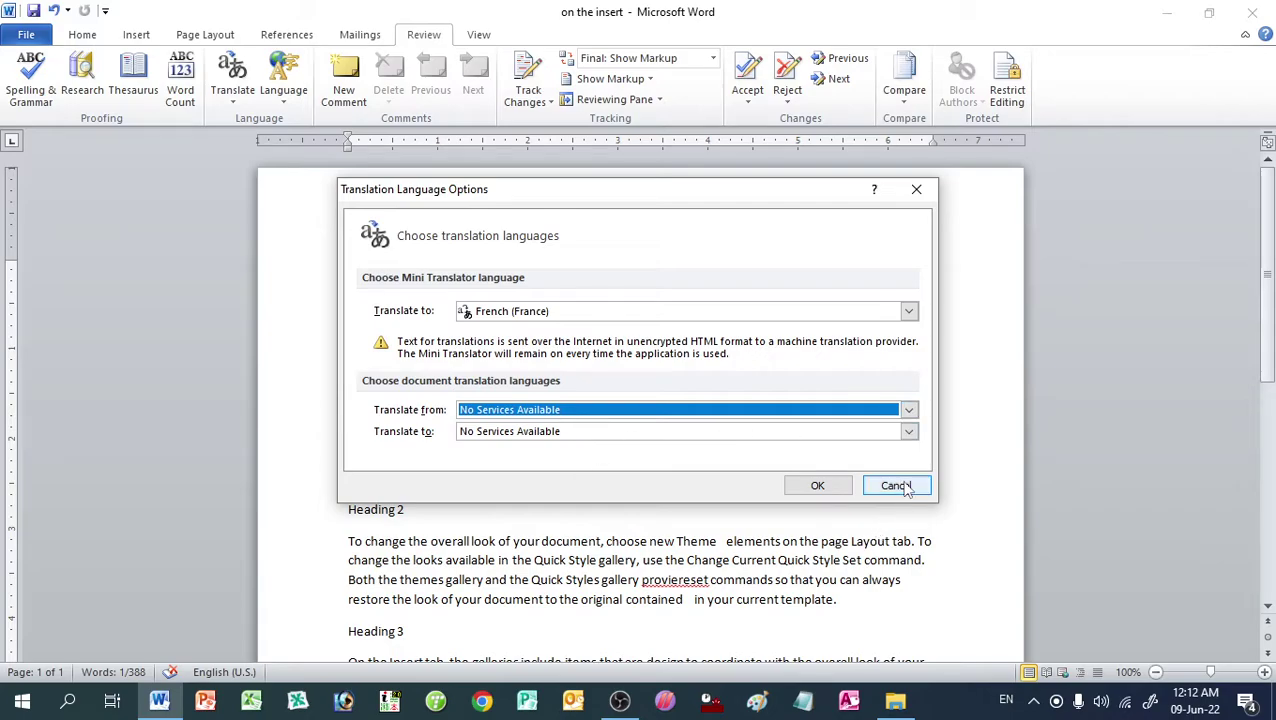
click(896, 485)
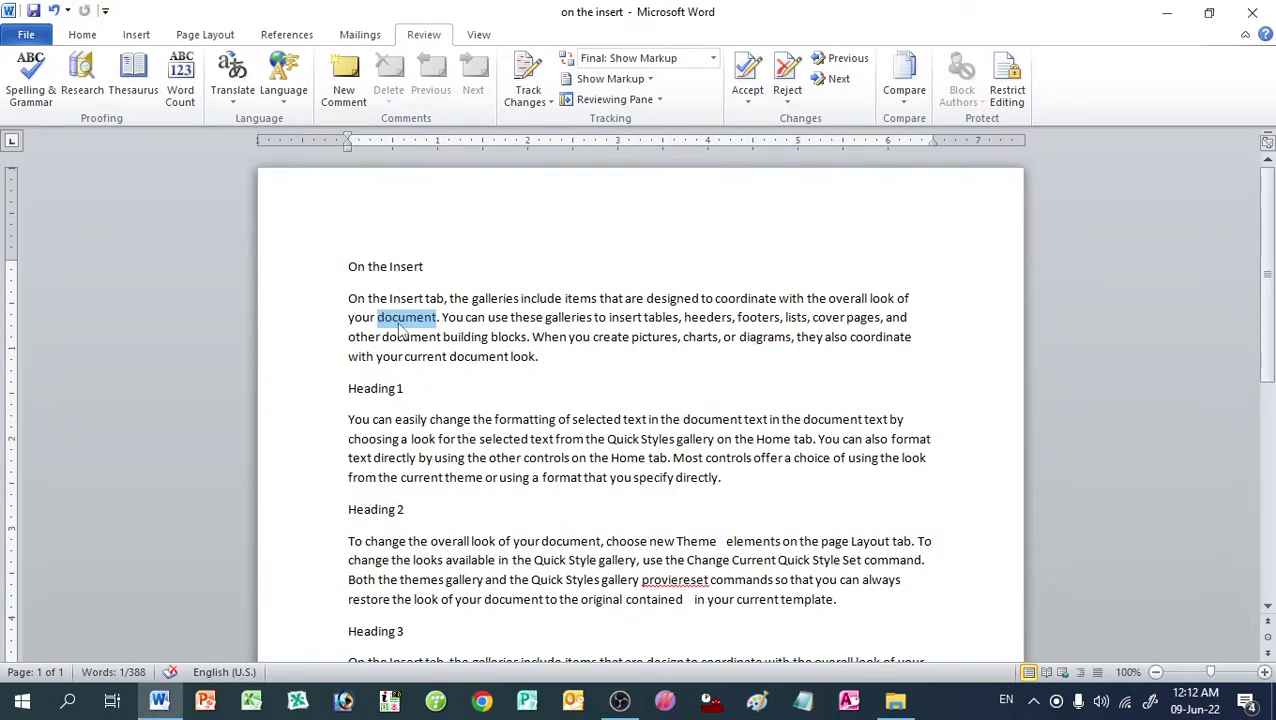
click(283, 88)
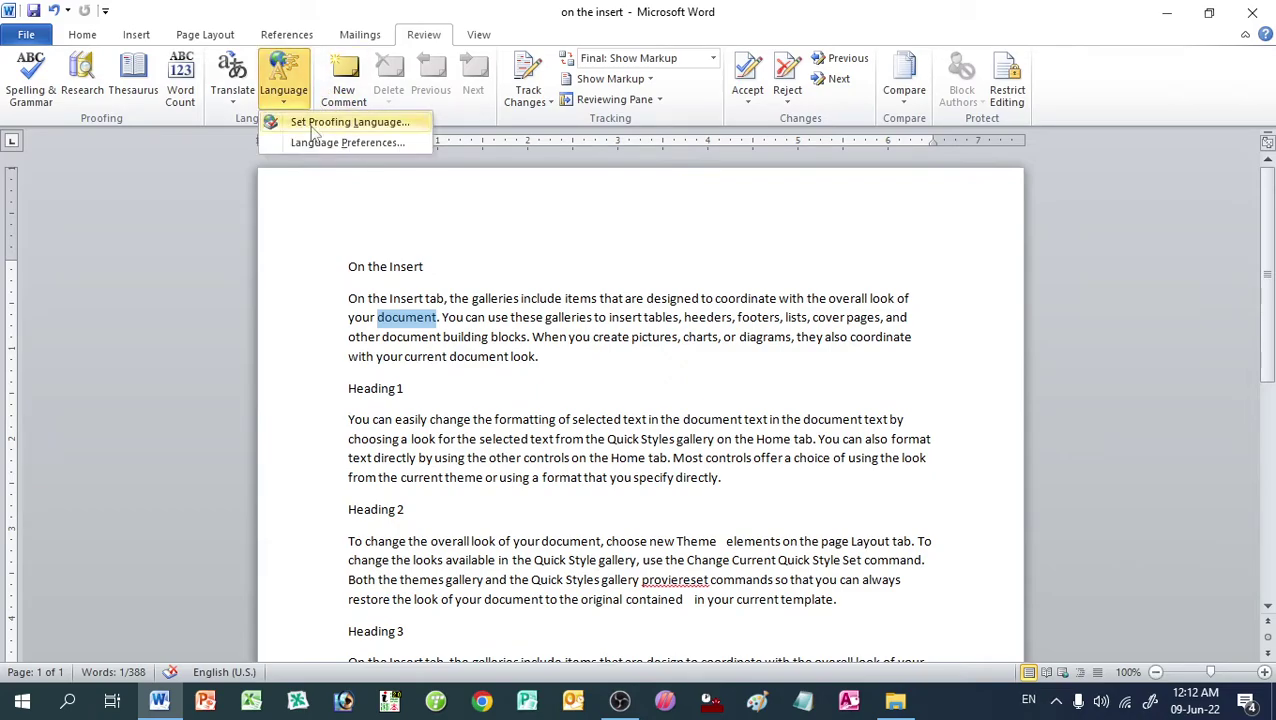
click(320, 143)
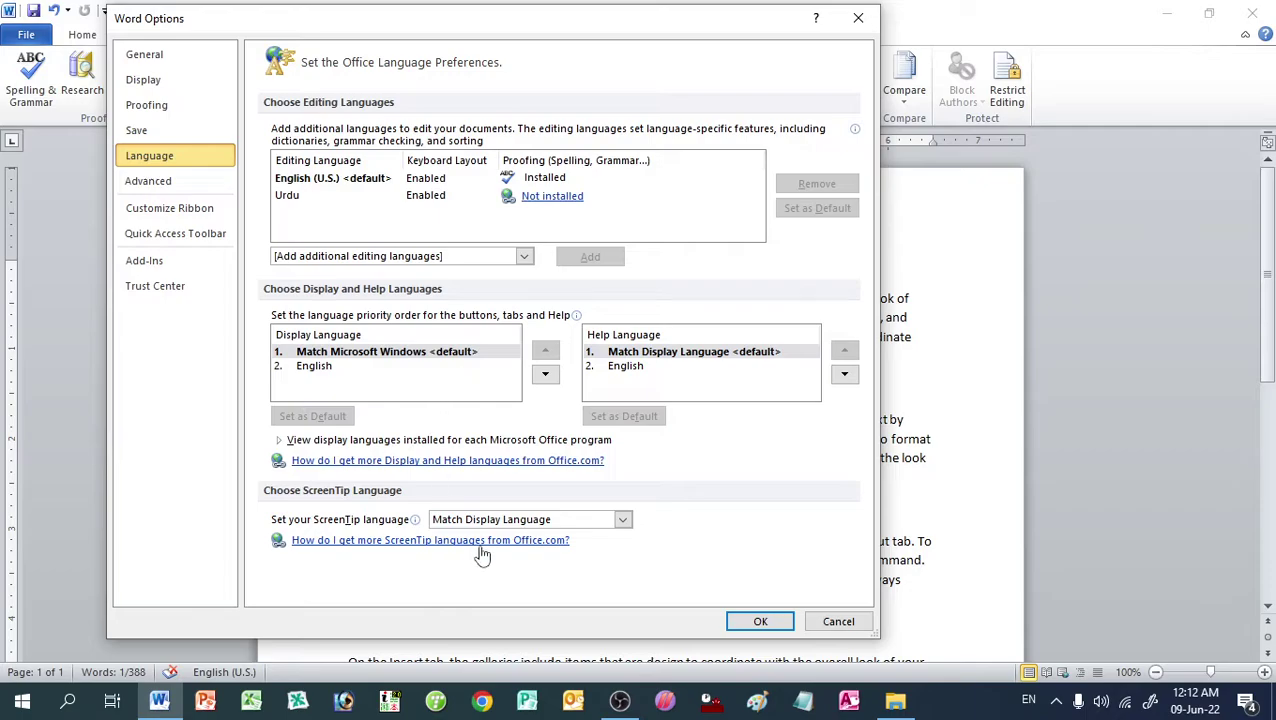
click(772, 621)
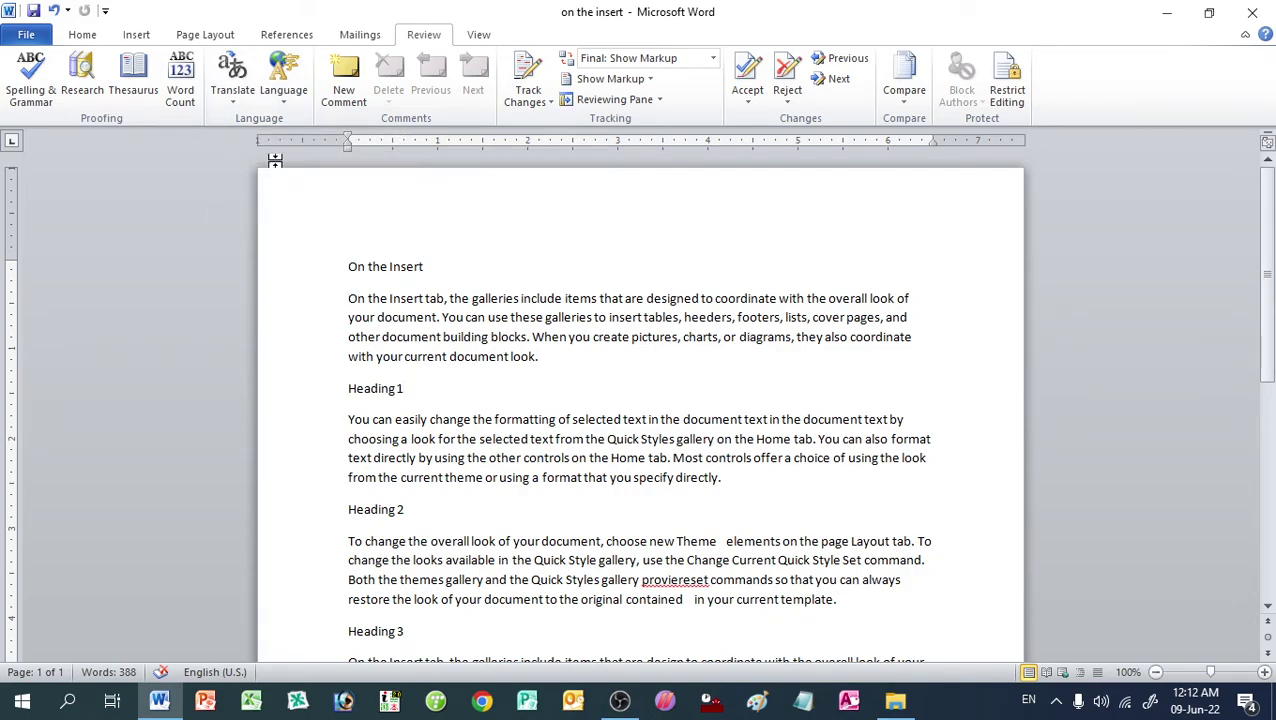
click(350, 268)
key(ctrl+a)
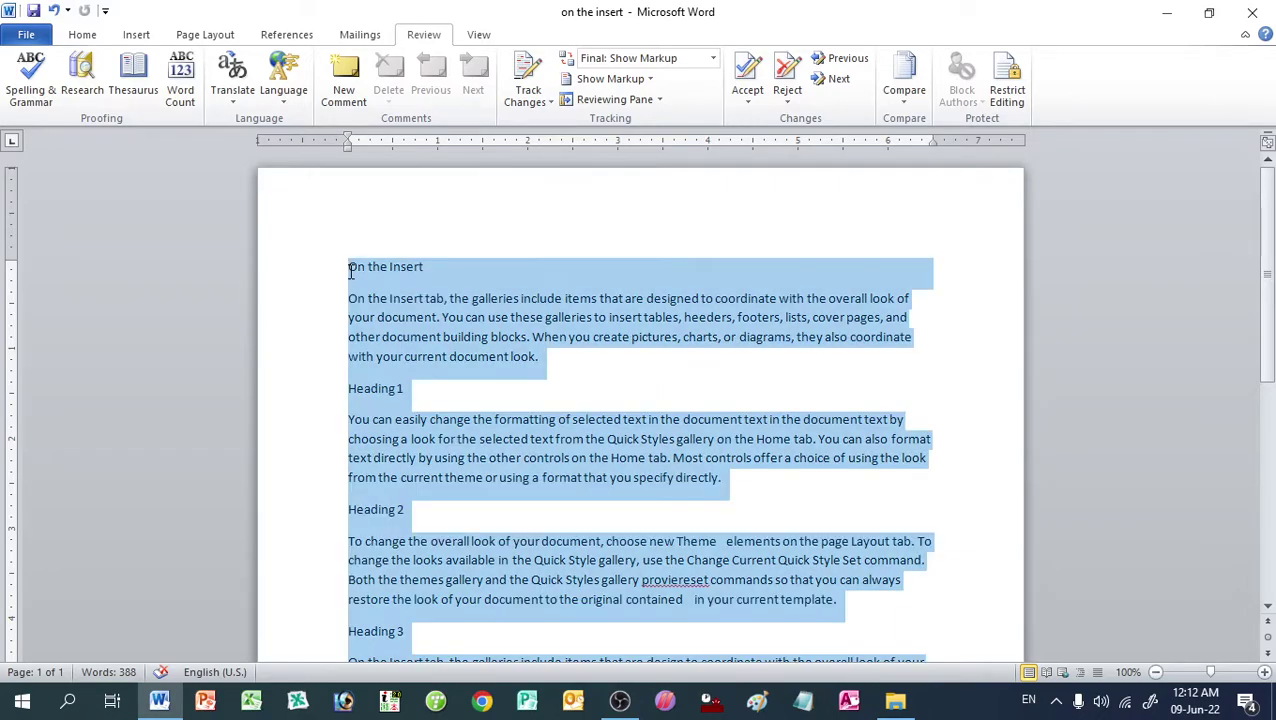
click(240, 98)
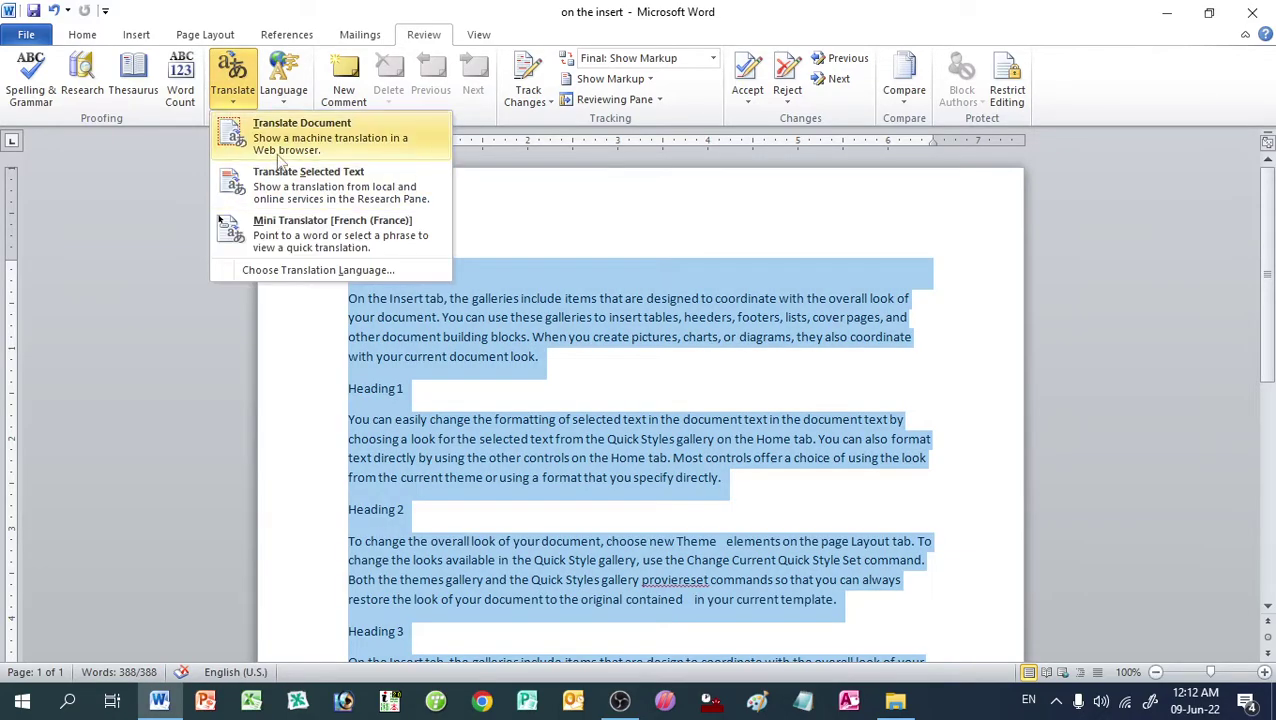
click(449, 357)
click(449, 357)
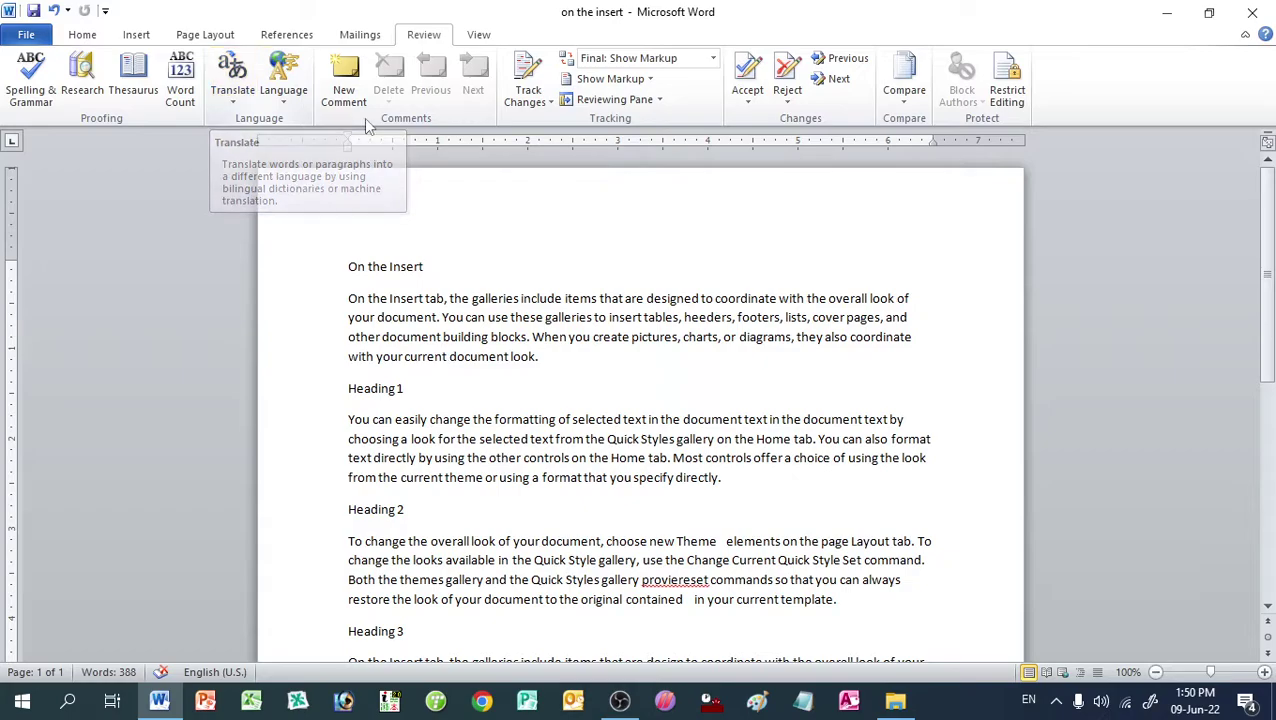
click(281, 93)
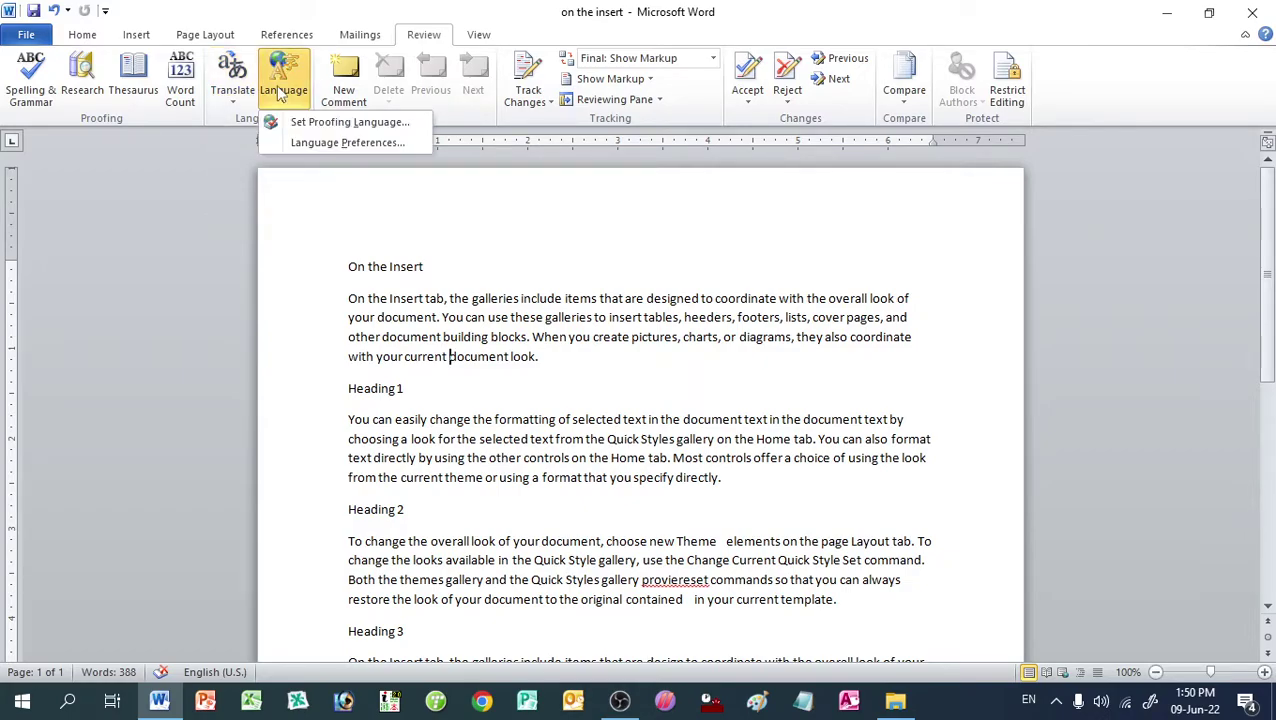
click(414, 318)
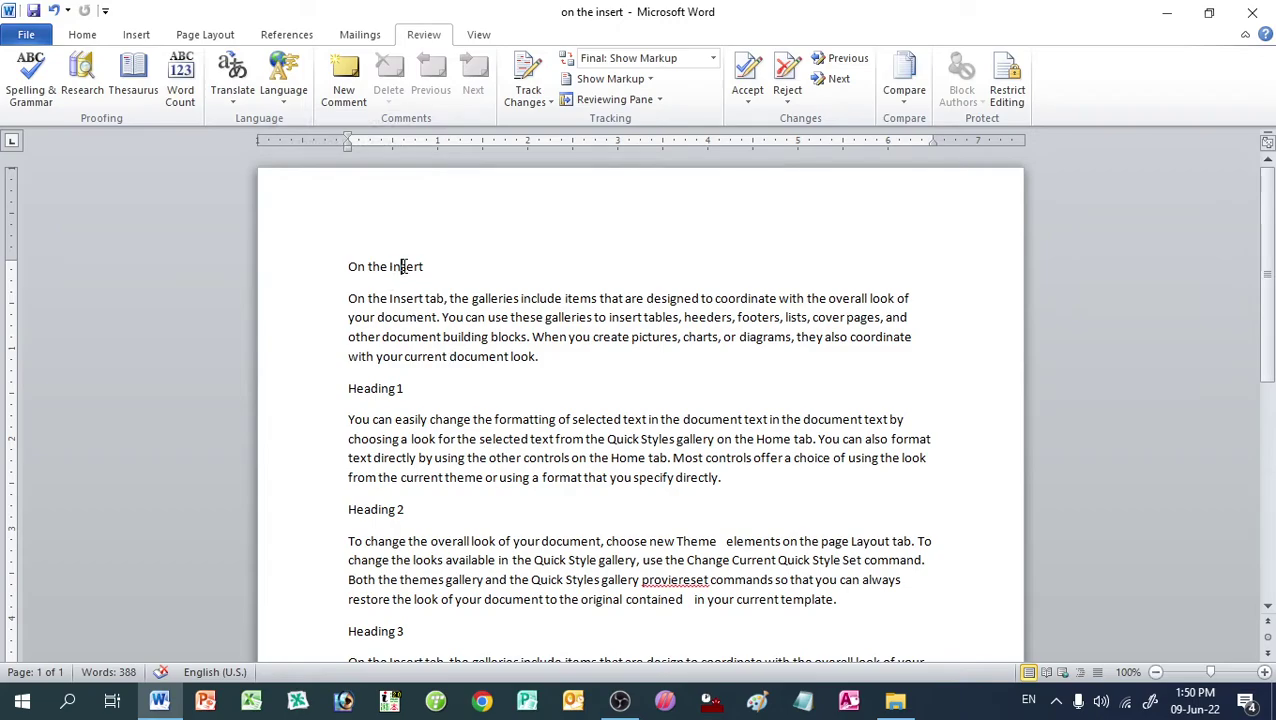
double_click(412, 267)
Step: Comment on the title word 'Insert' with 'Fsdf gsdf sdf gdfg df'
click(344, 80)
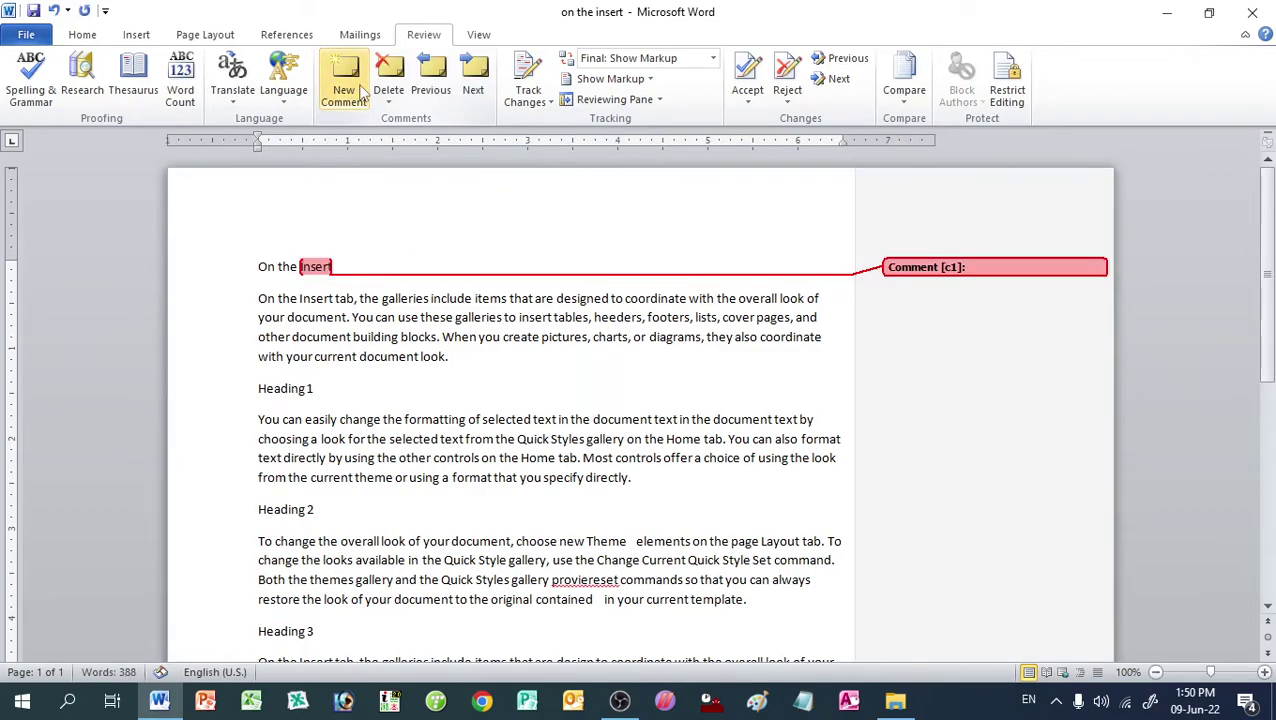
text(Fsdf gsdf sdf gdfg df)
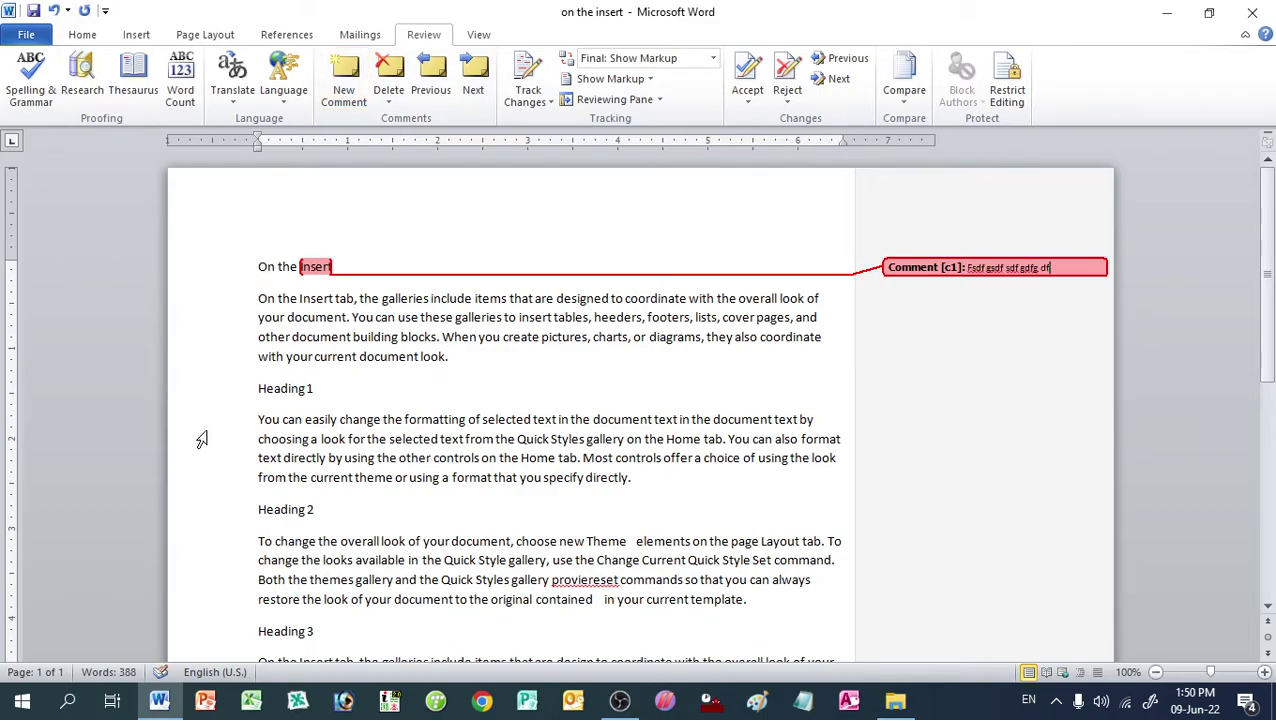
click(311, 291)
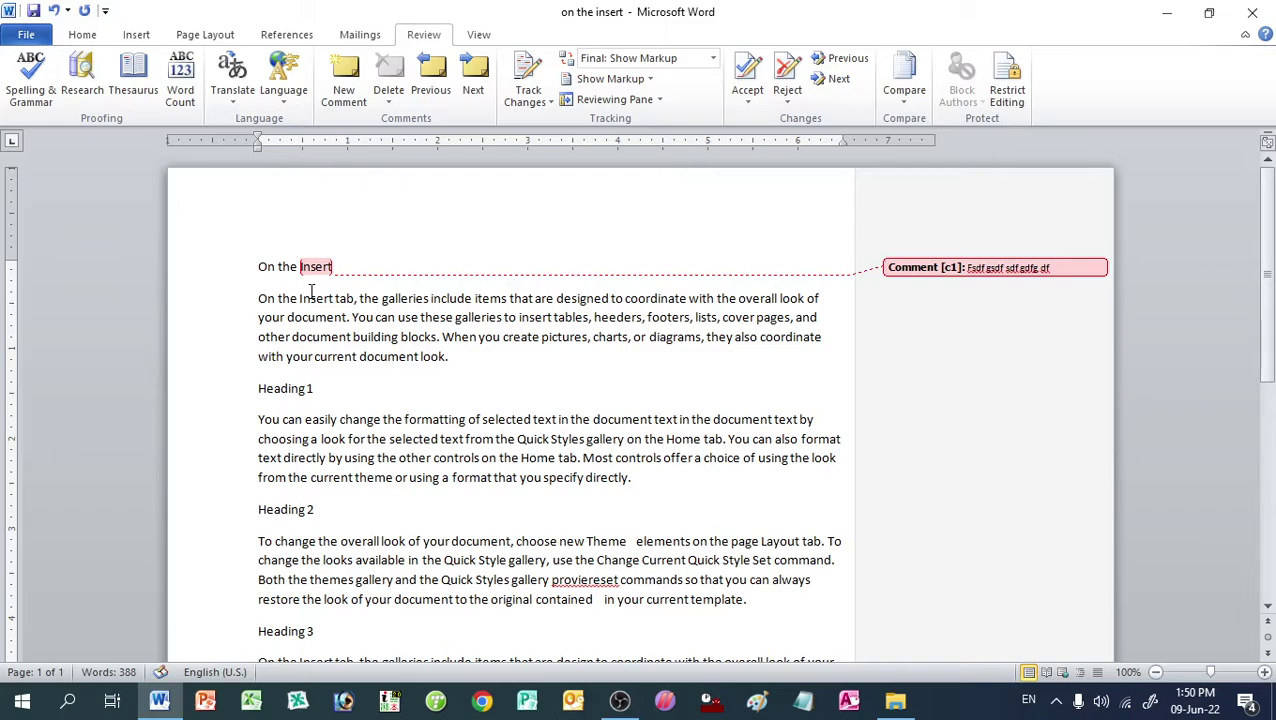
Step: Comment on 'document' with 'Fgh dfgh dfgh dfg', then step through comments with Previous/Next
double_click(374, 356)
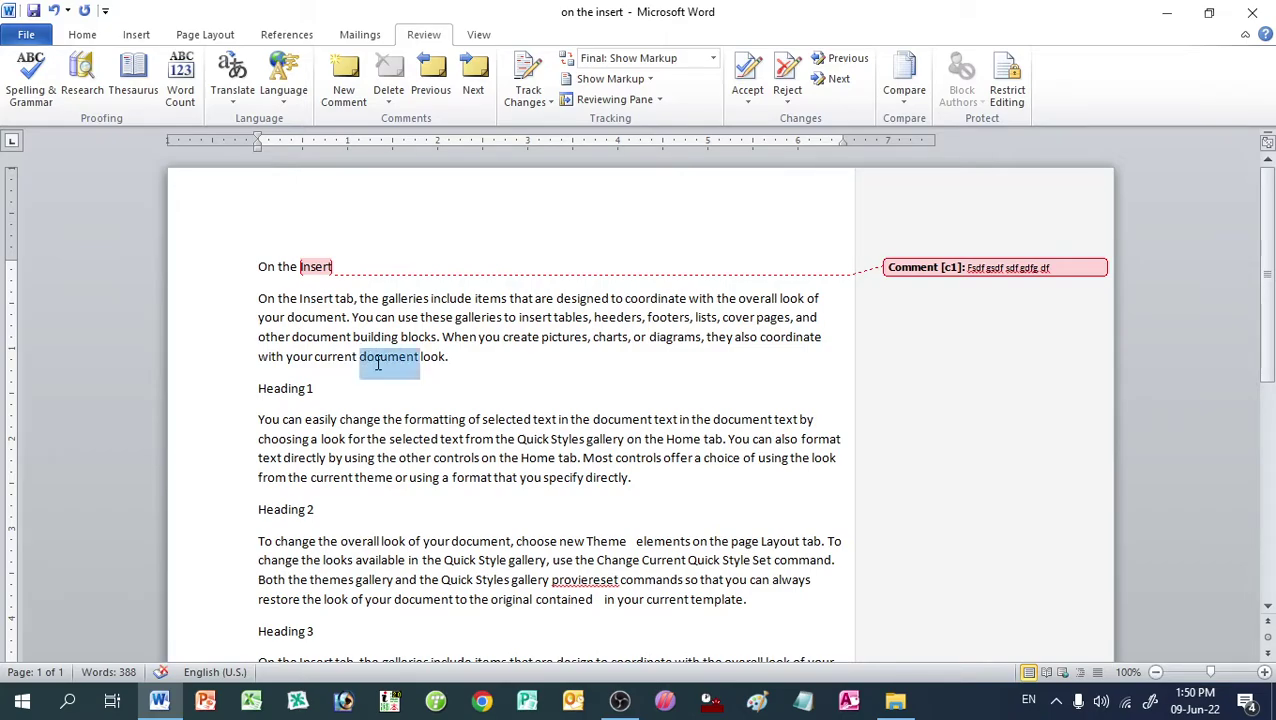
click(337, 90)
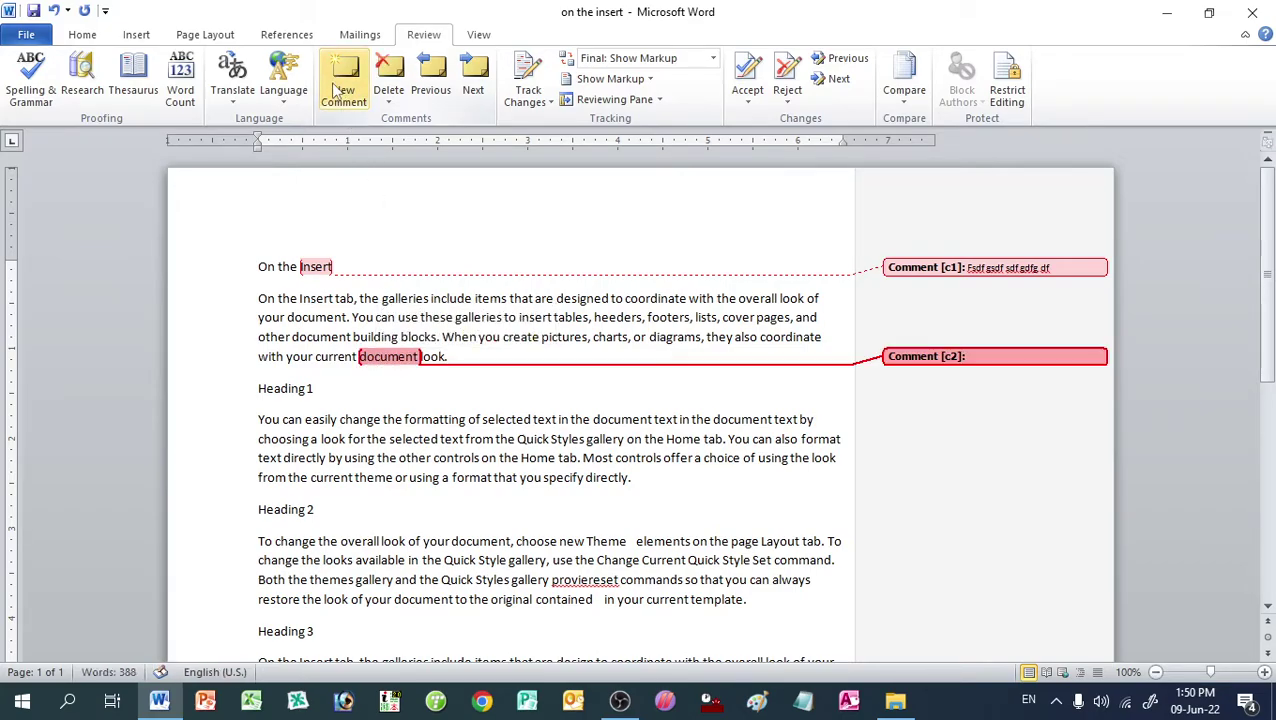
text(Fgh dfgh dfgh dfg)
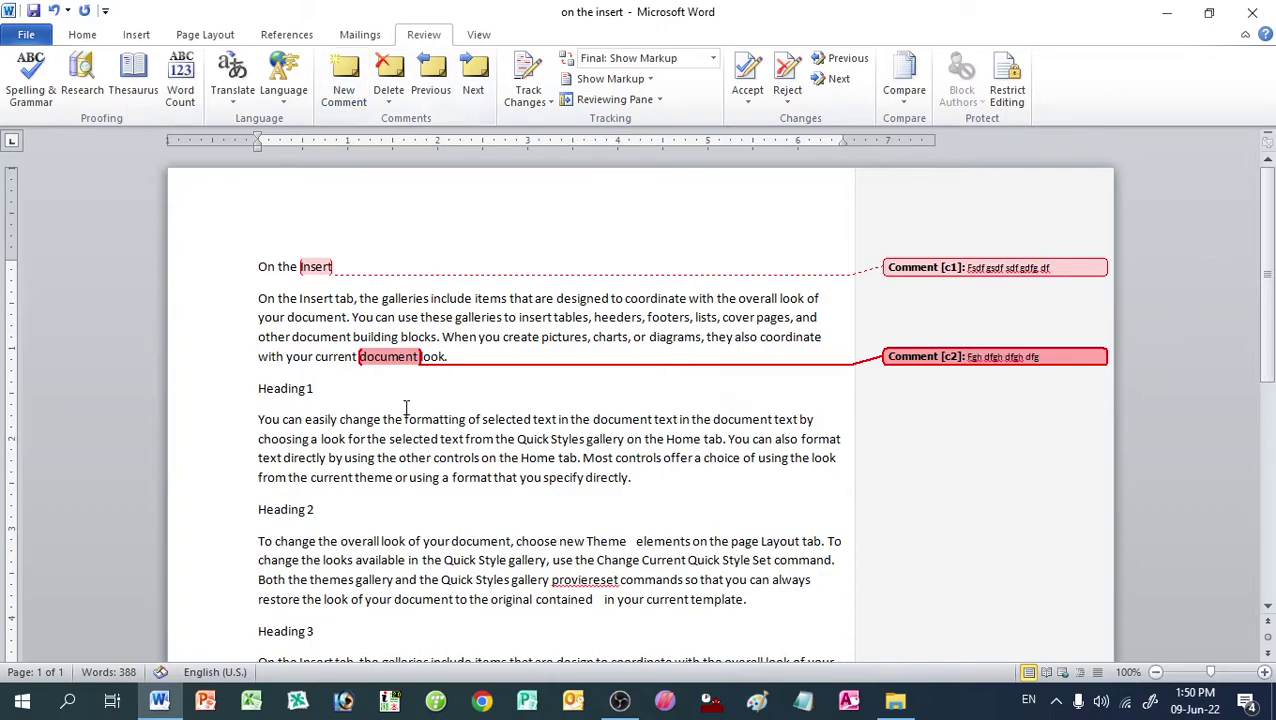
click(404, 390)
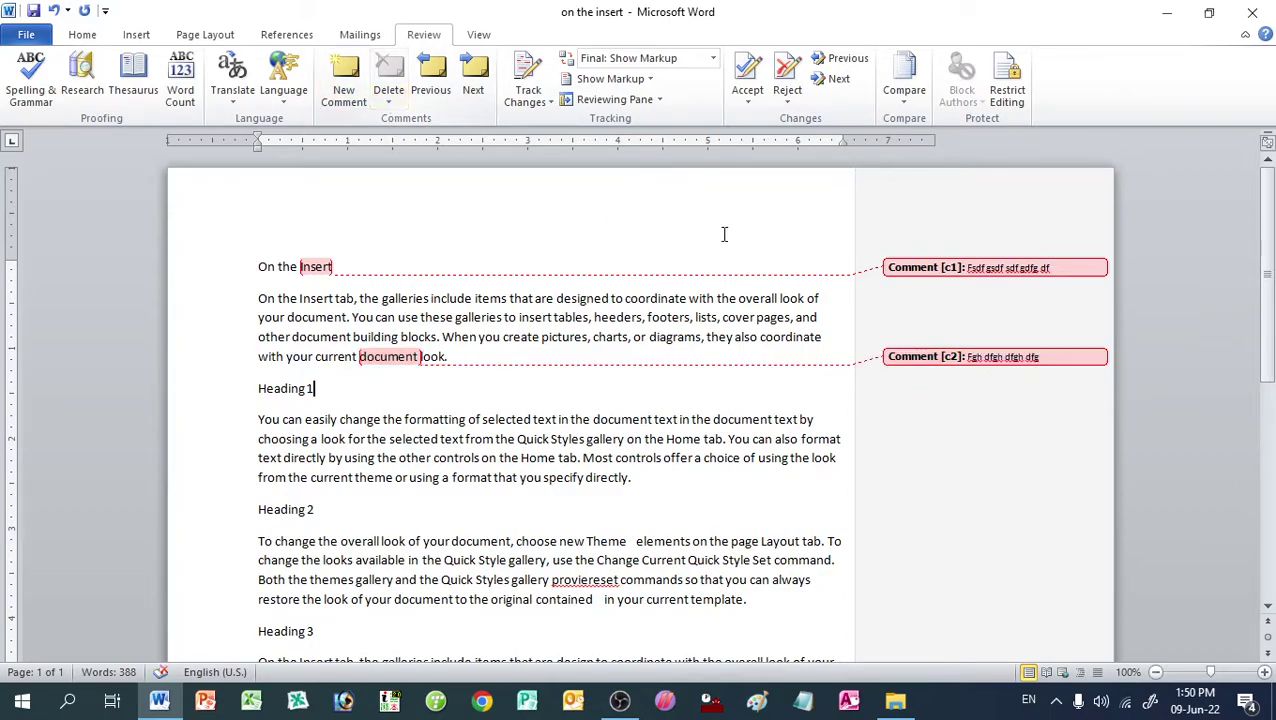
click(902, 267)
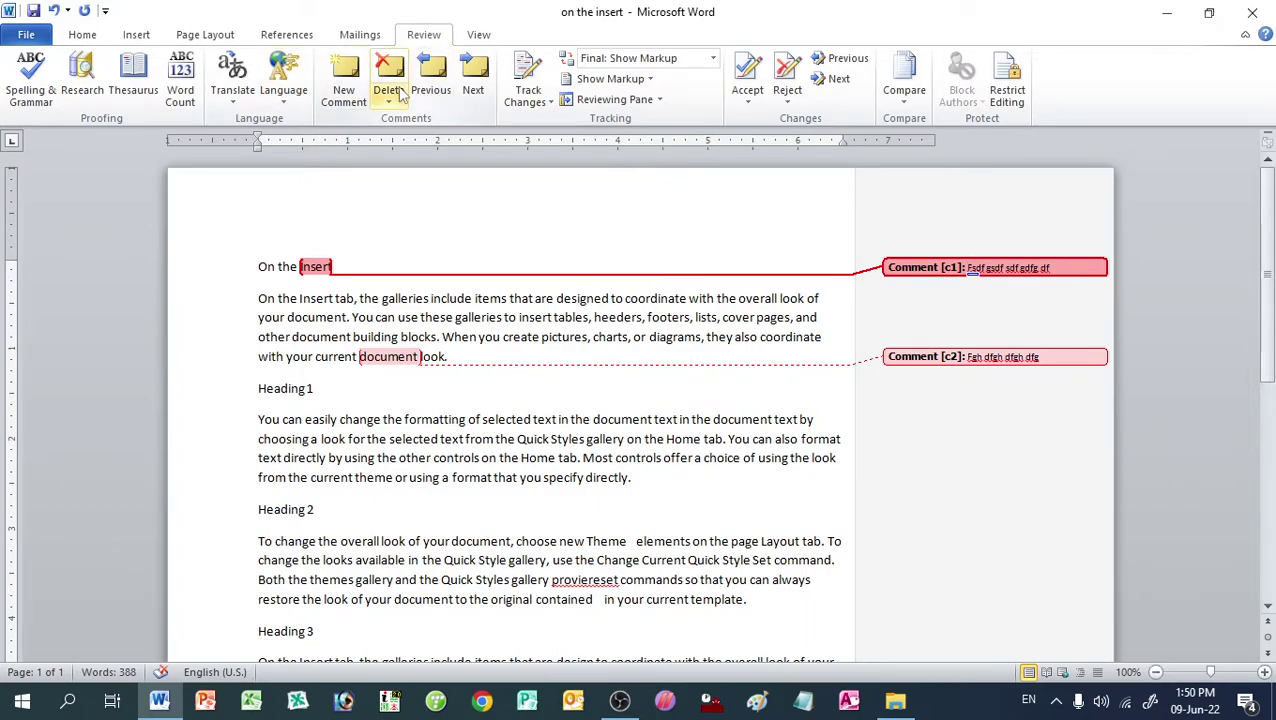
click(476, 92)
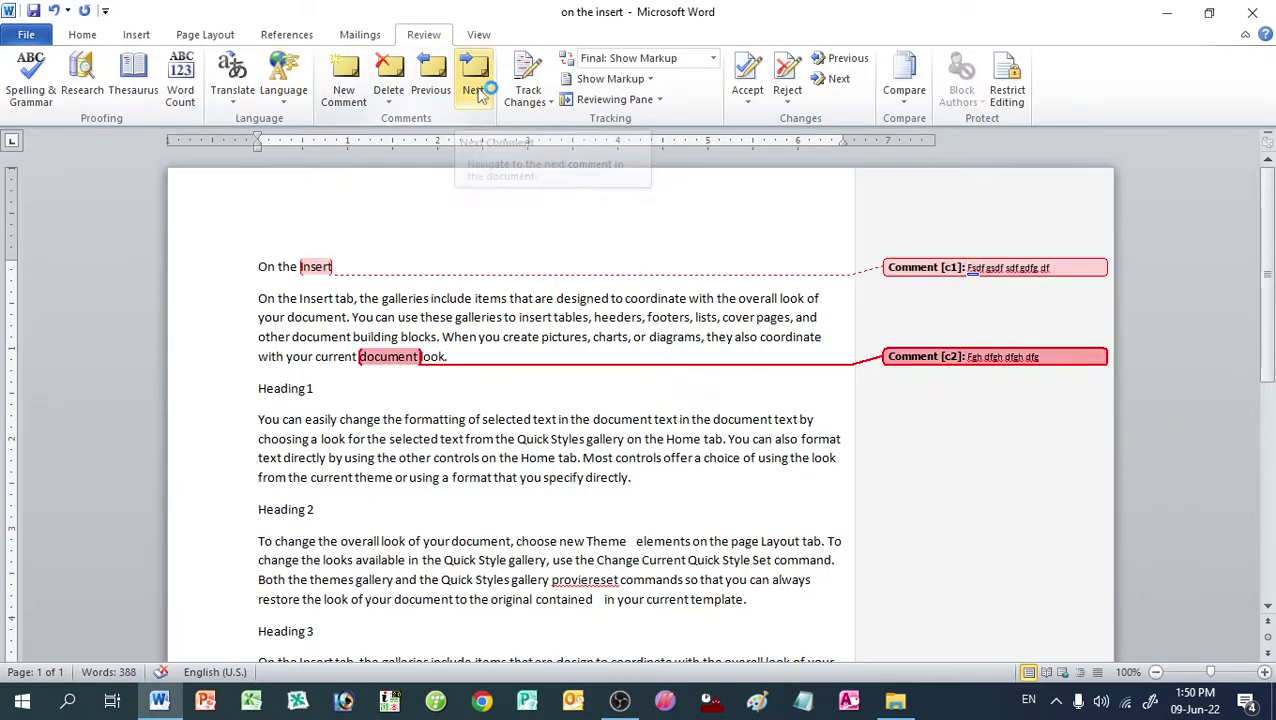
click(417, 92)
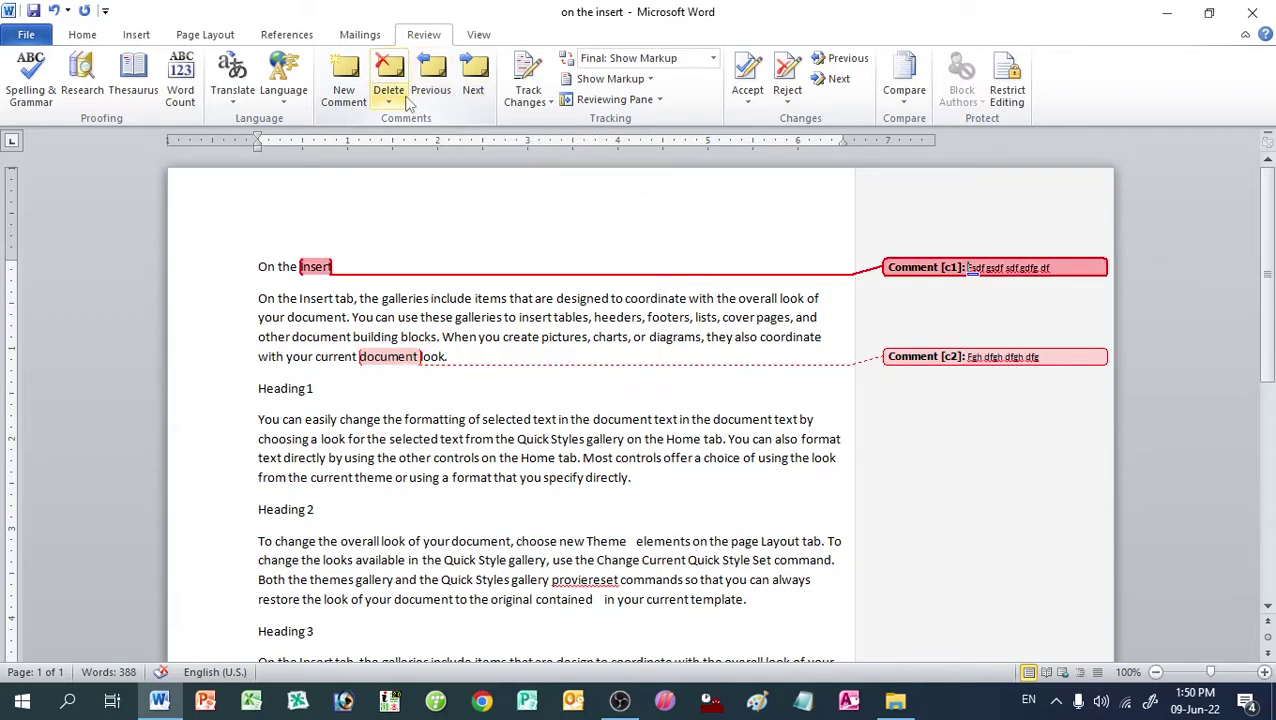
click(529, 98)
click(548, 143)
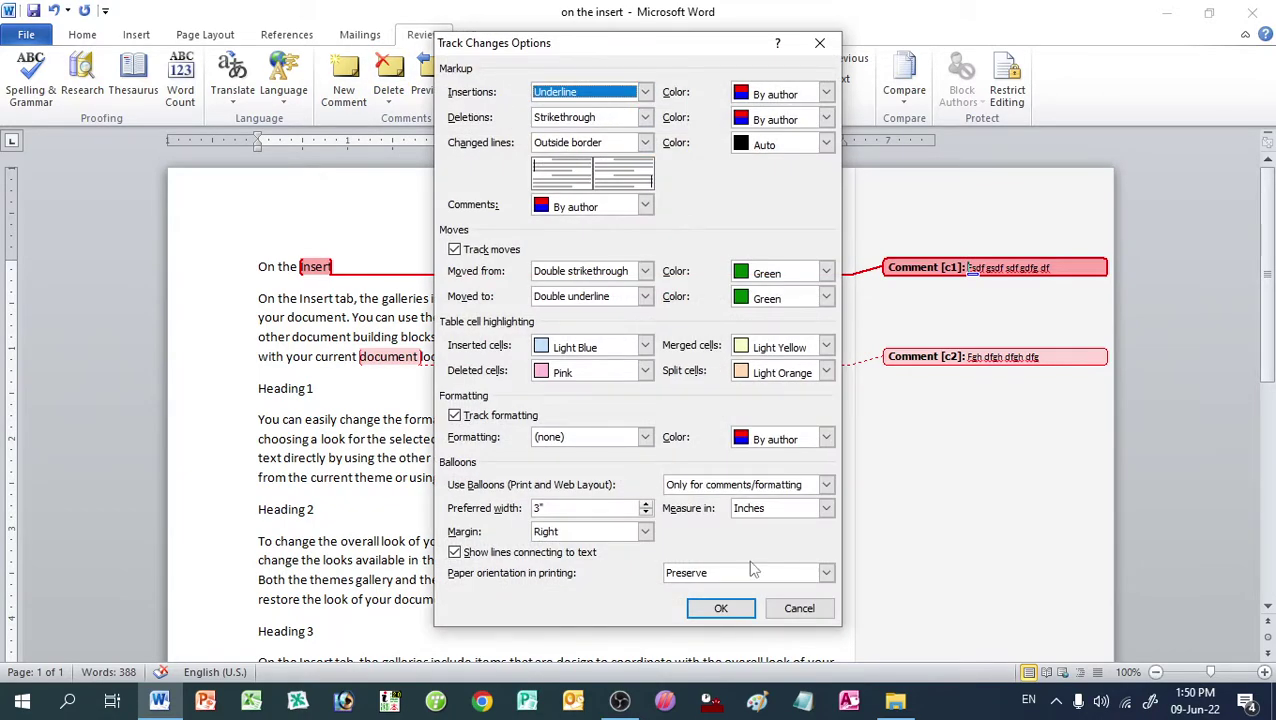
click(800, 608)
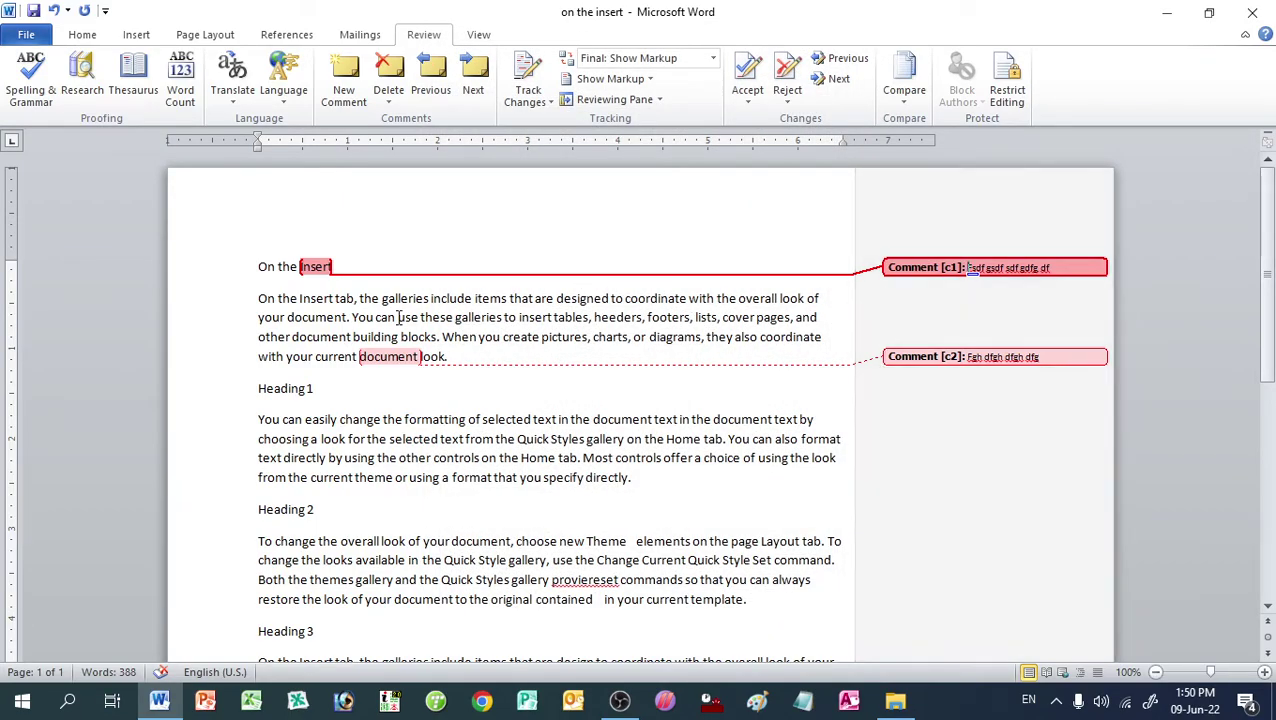
click(595, 79)
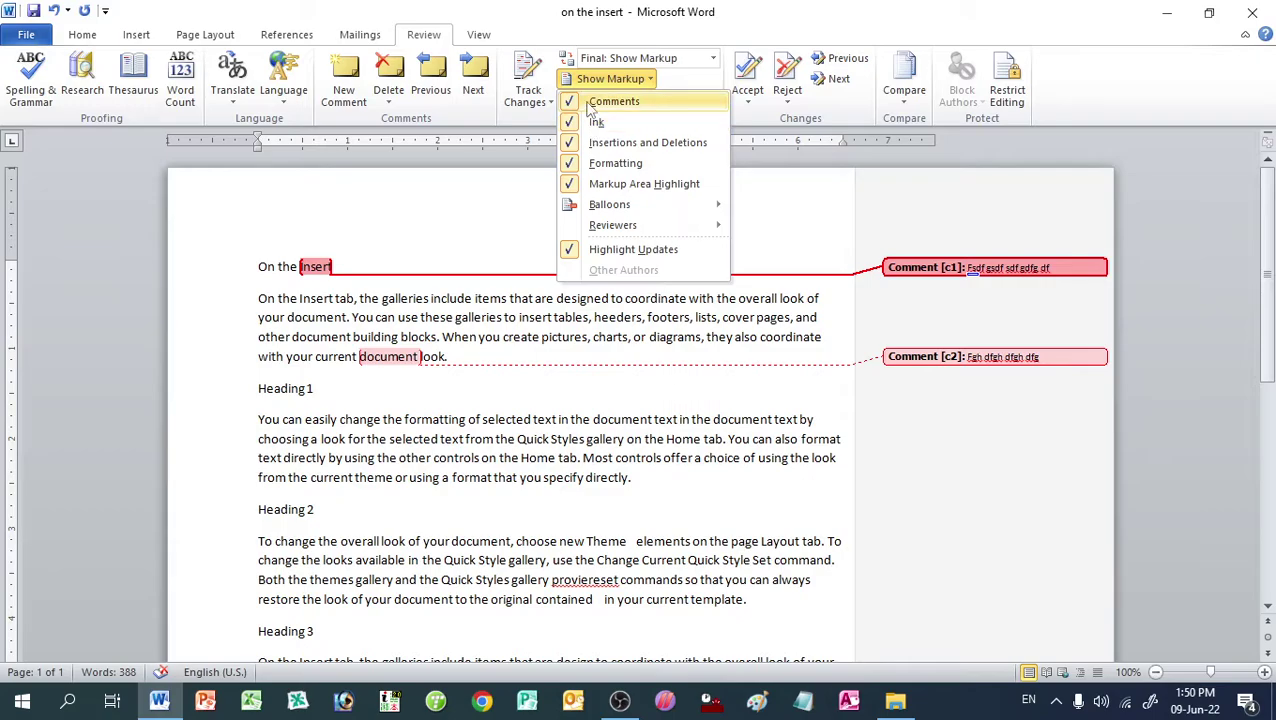
click(592, 102)
click(595, 79)
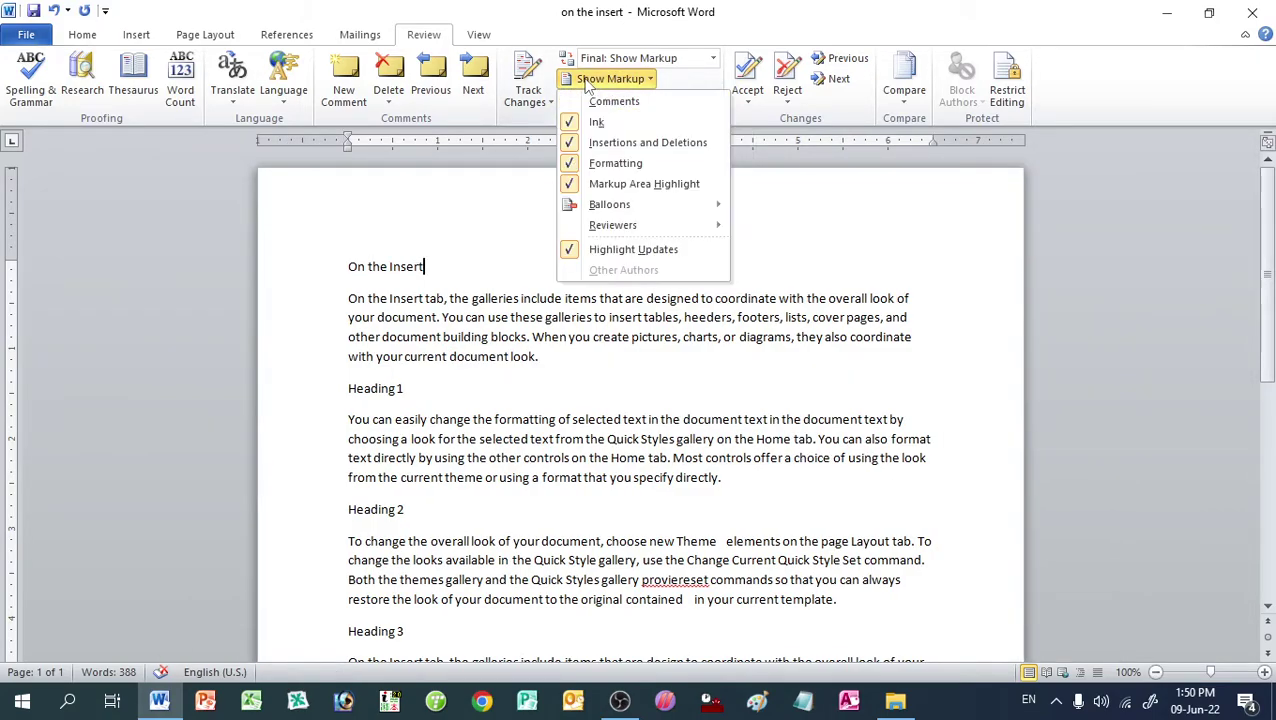
click(592, 102)
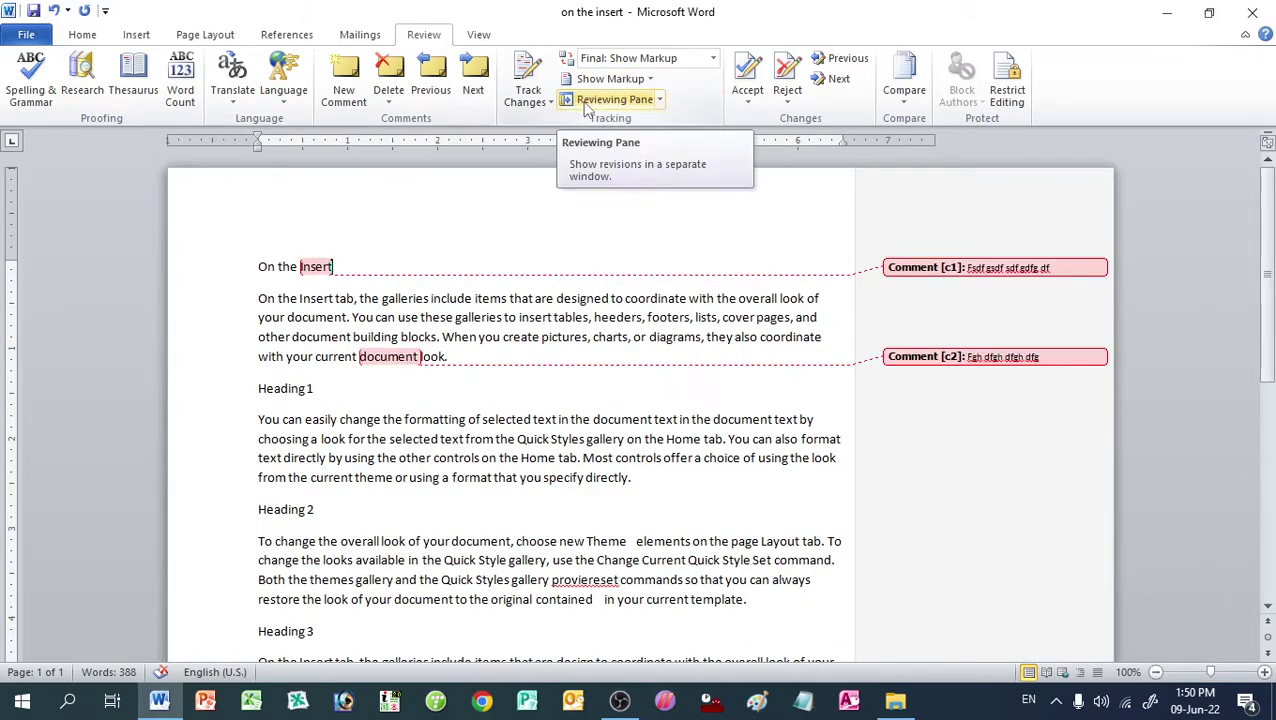
Step: Remove the first comment with Accept and Move to Next, then Reject All Changes in Document
click(731, 101)
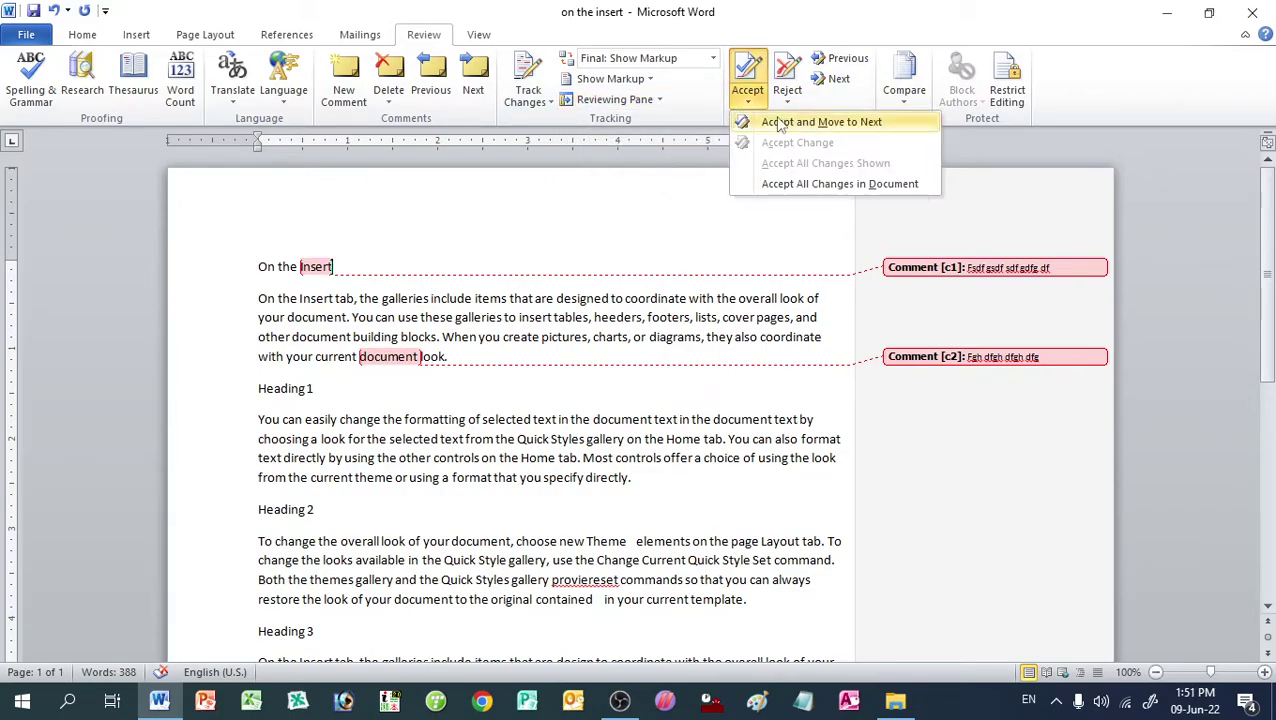
click(789, 90)
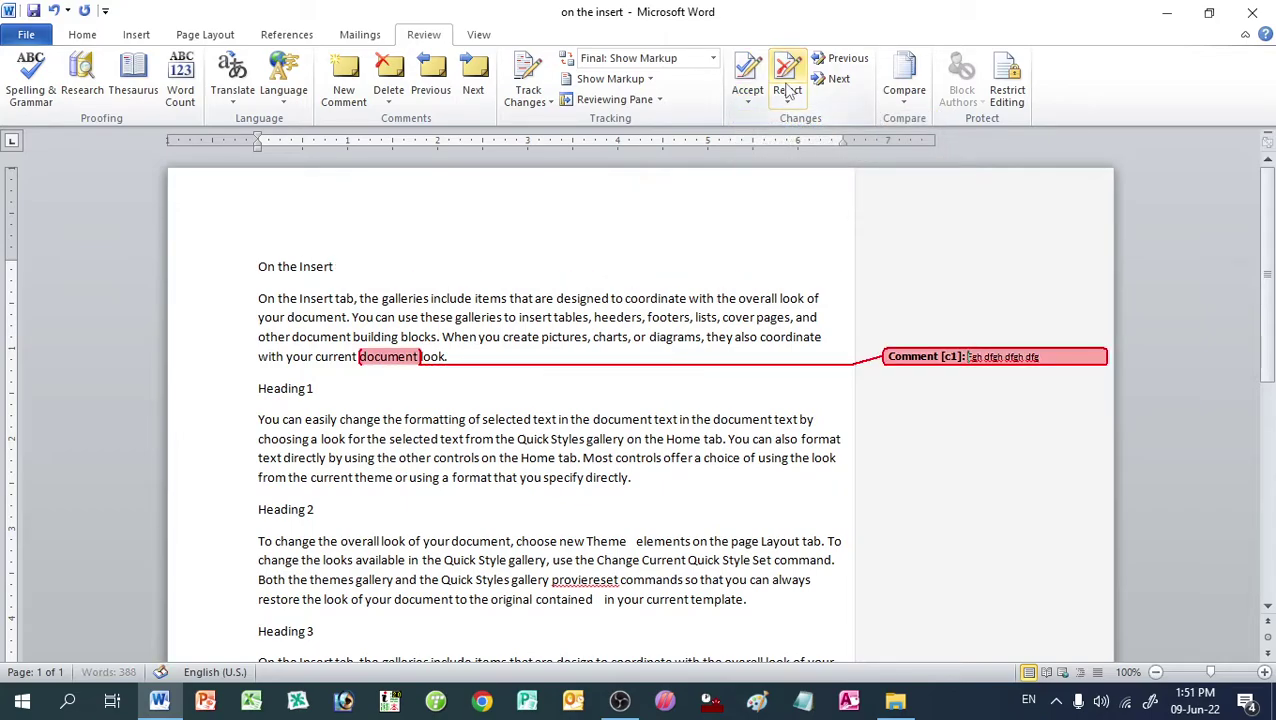
click(788, 102)
click(830, 181)
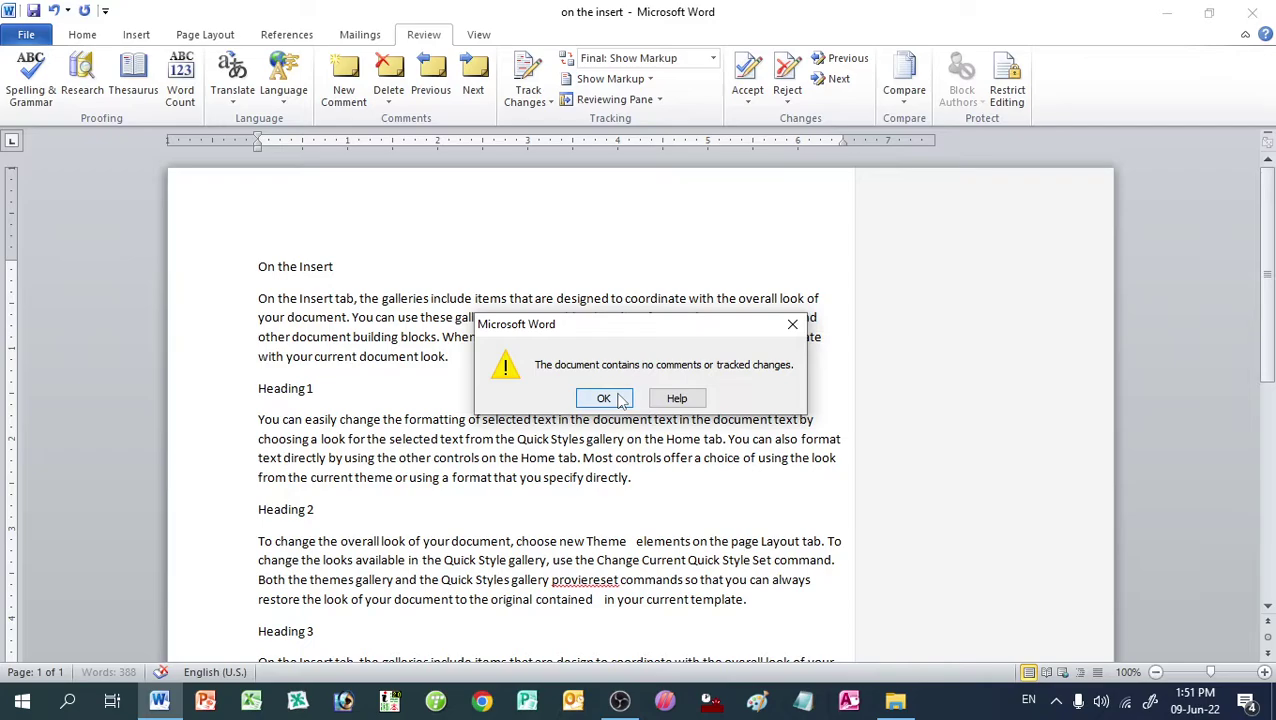
click(620, 400)
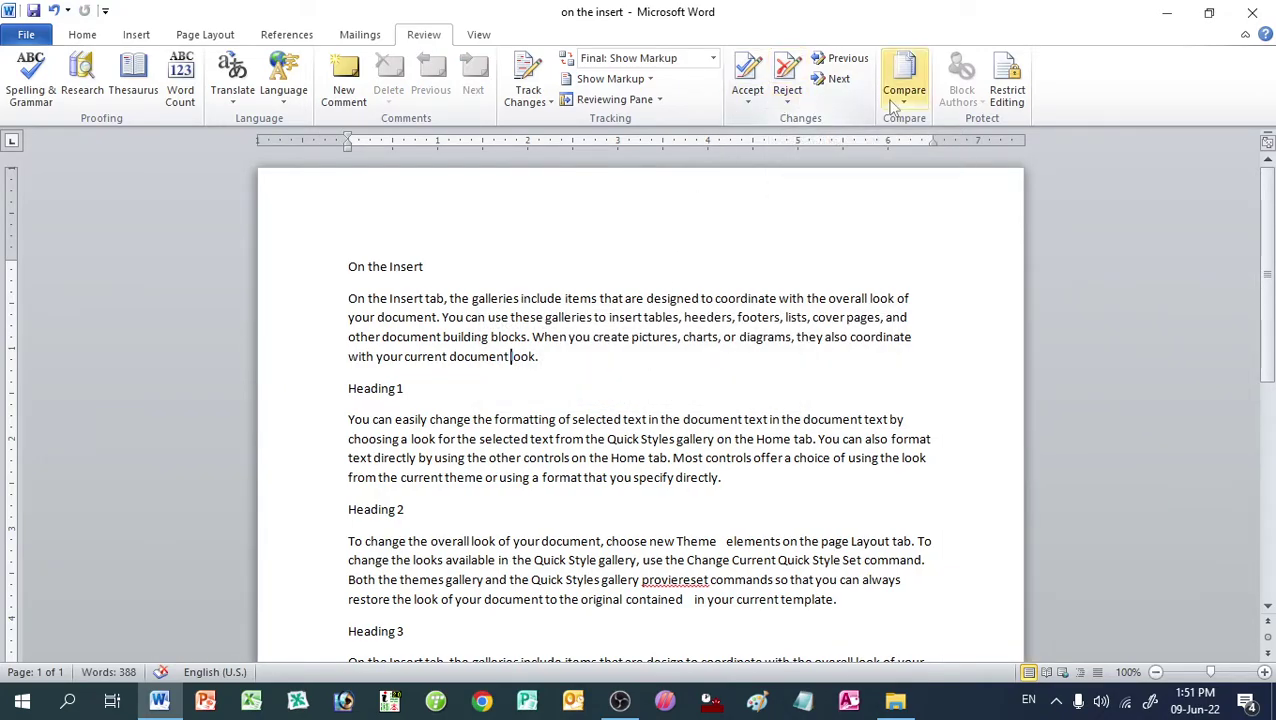
Step: Restrict editing to No changes (Read only), limit formatting to selected styles, and allow Everyone as an exception
click(1005, 96)
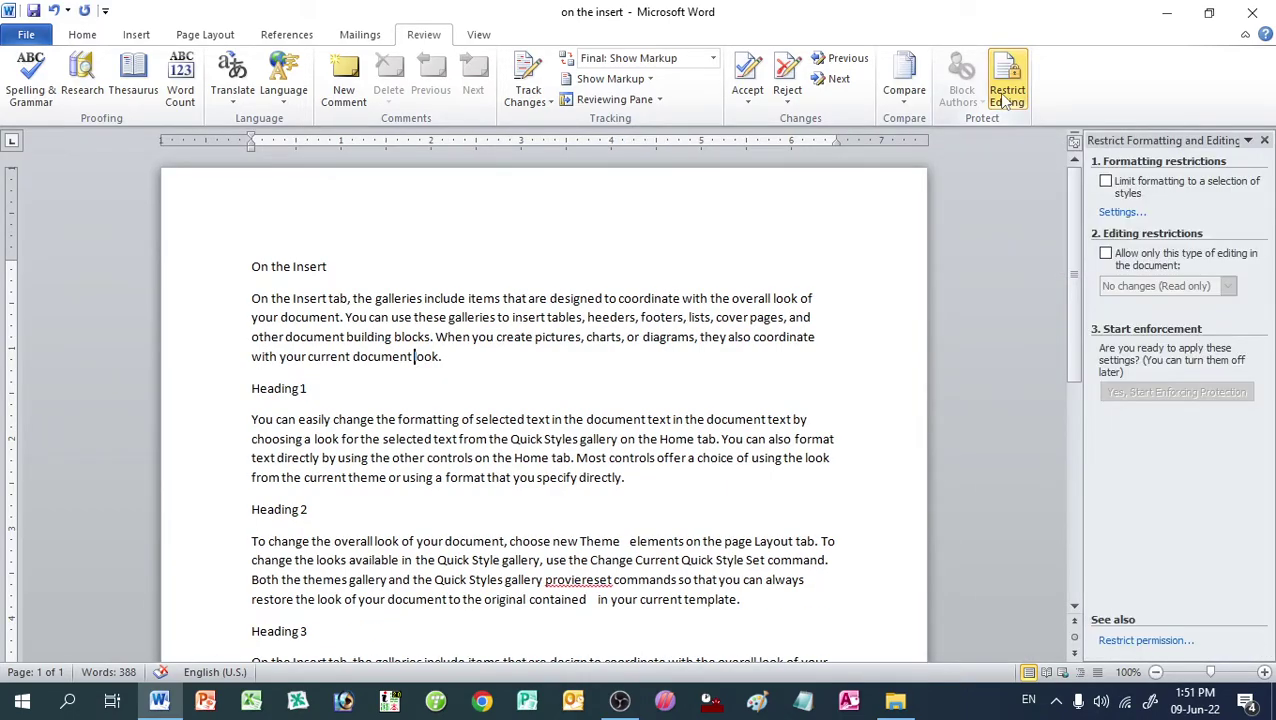
click(1106, 254)
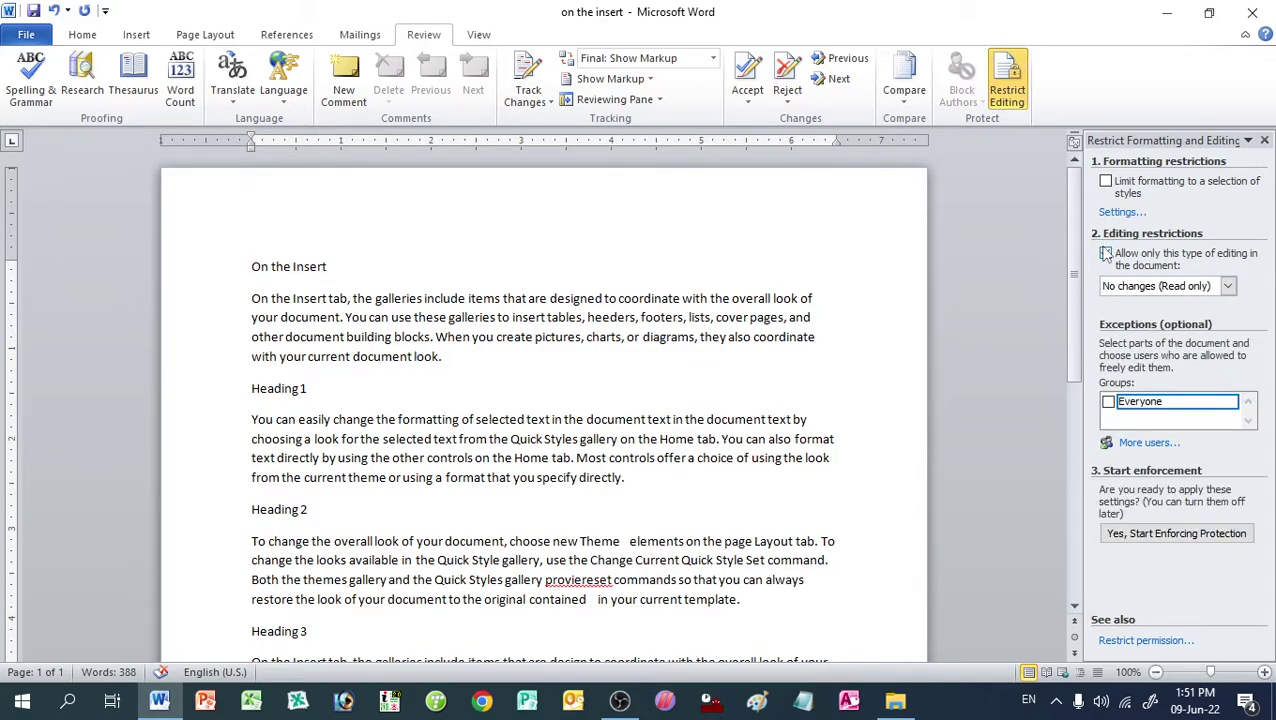
click(1105, 181)
click(1108, 402)
Step: Start enforcing the protection, entering and confirming the protection password
click(1139, 535)
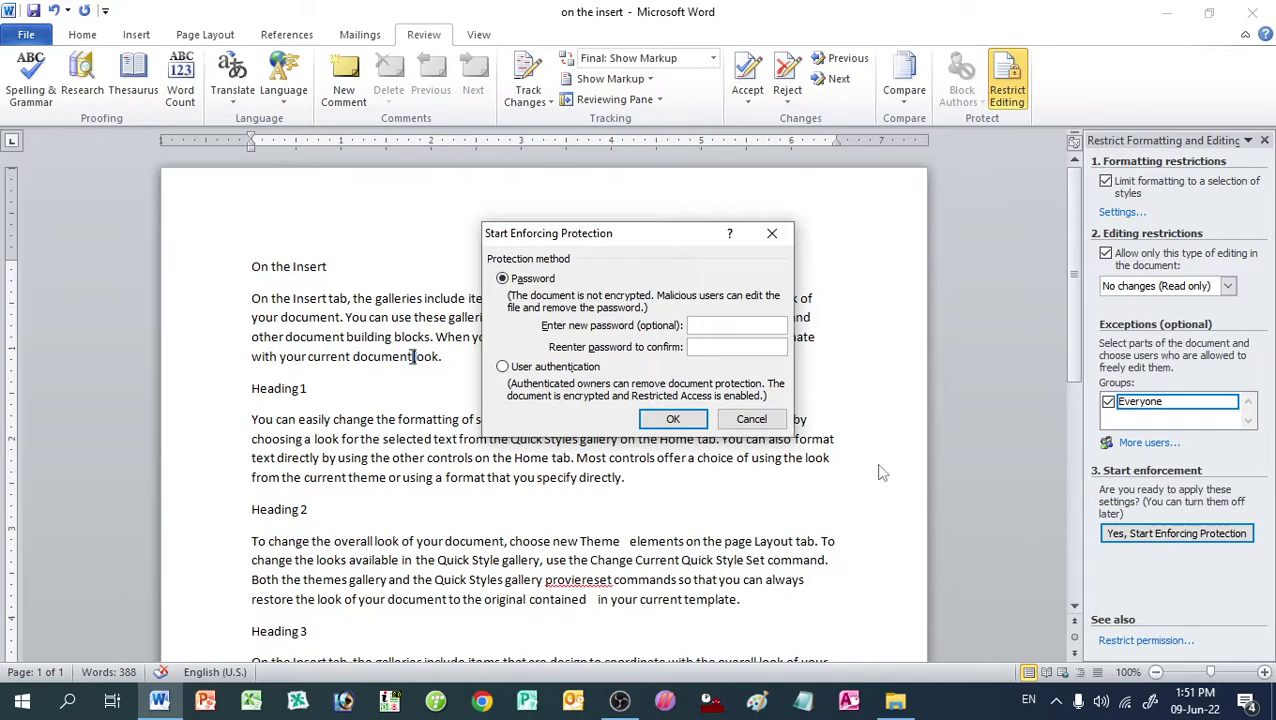
text(123)
click(754, 348)
text(123)
click(665, 418)
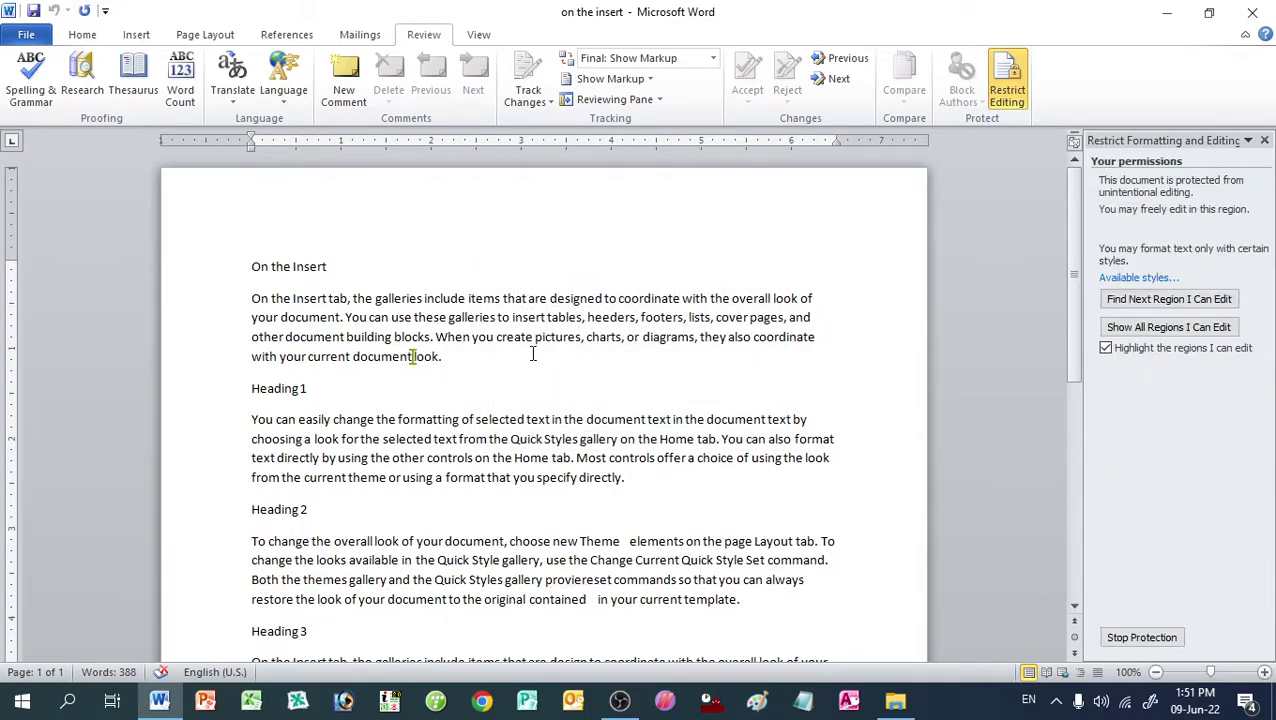
Step: Try deleting text after 'look.' in the first paragraph to confirm edits are refused
click(485, 354)
key(BackSpace)
key(BackSpace)
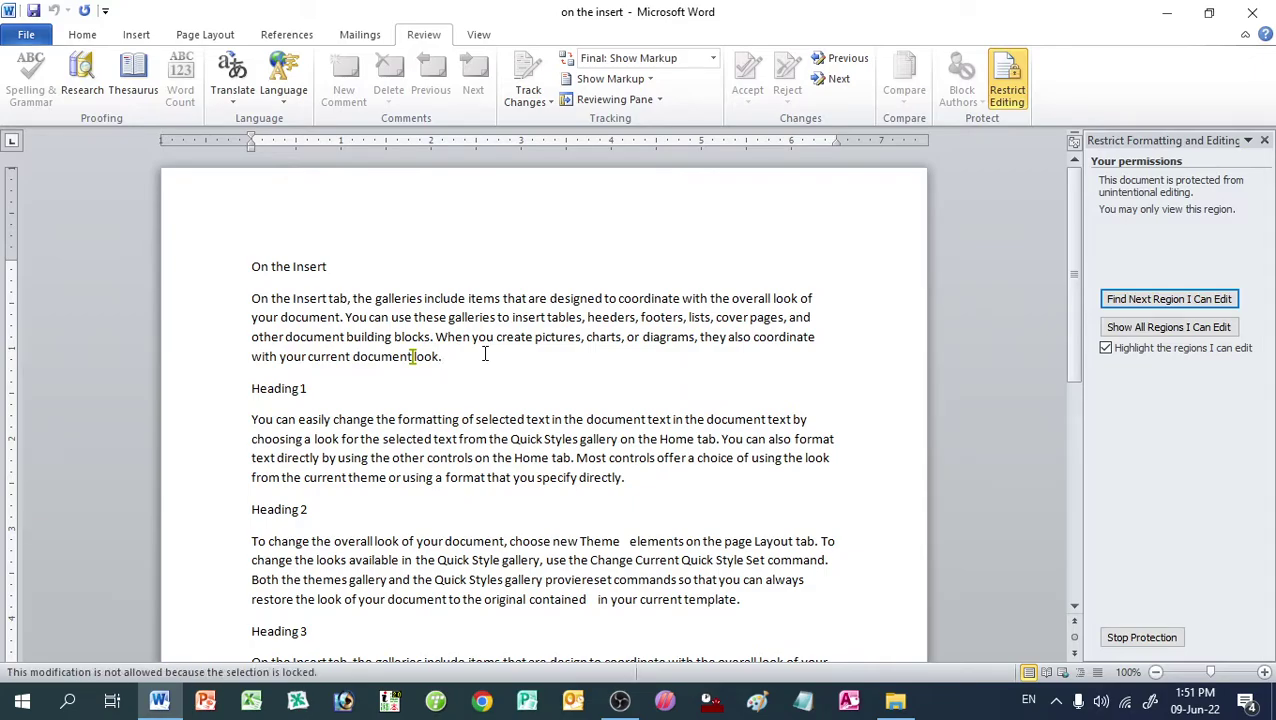
key(BackSpace)
Step: Stop protection with the password, then add 'fg dfg dsfg dsfg sdfg sdfg sdfg dsfgds' after 'look.'
click(474, 357)
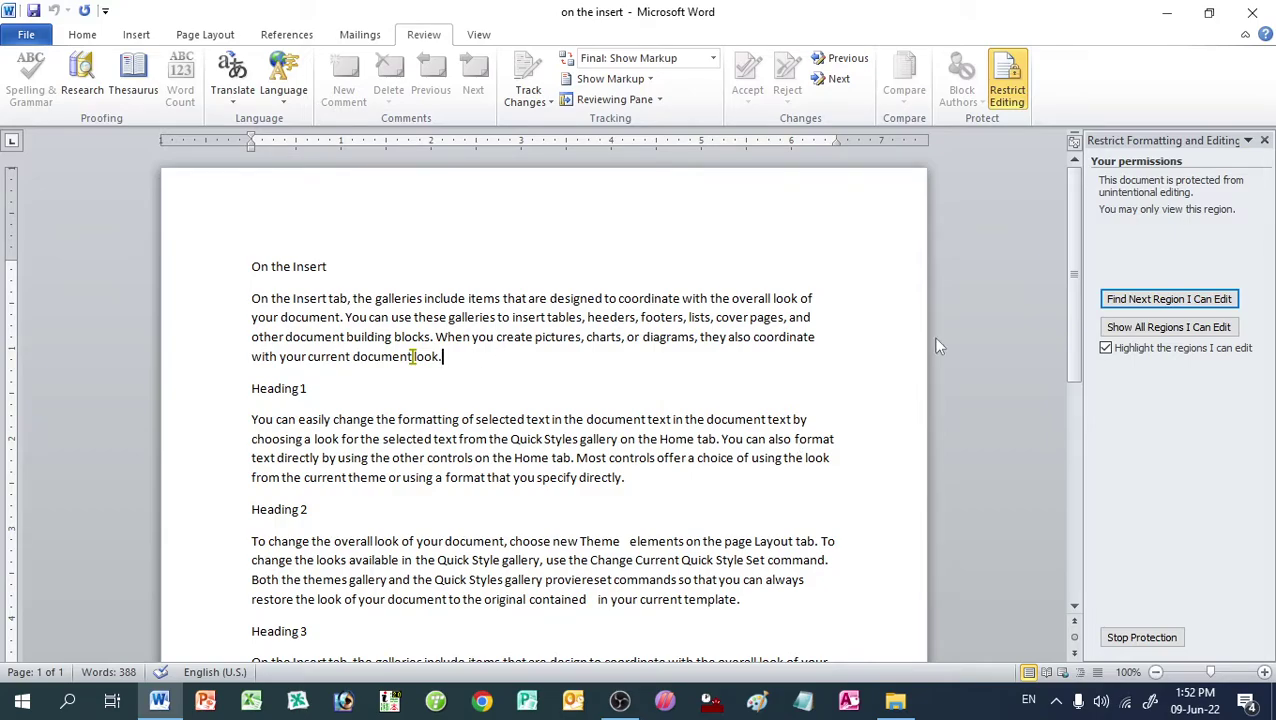
click(1264, 141)
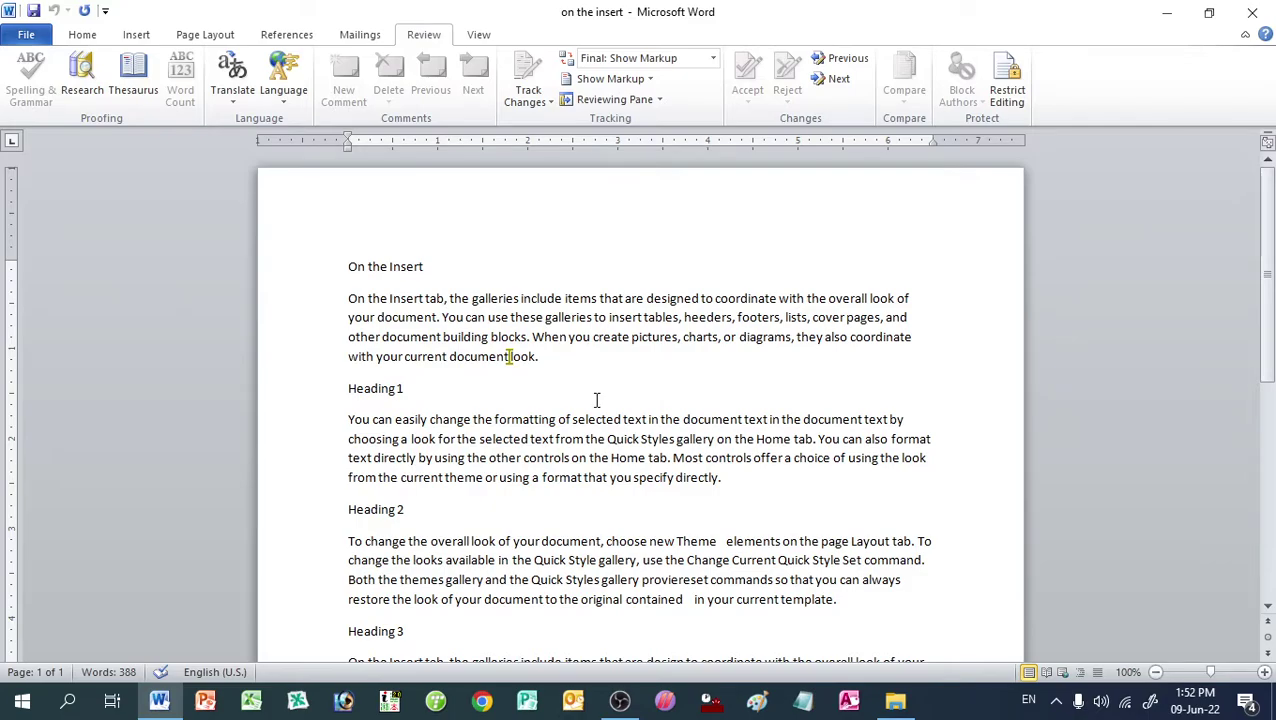
click(1007, 85)
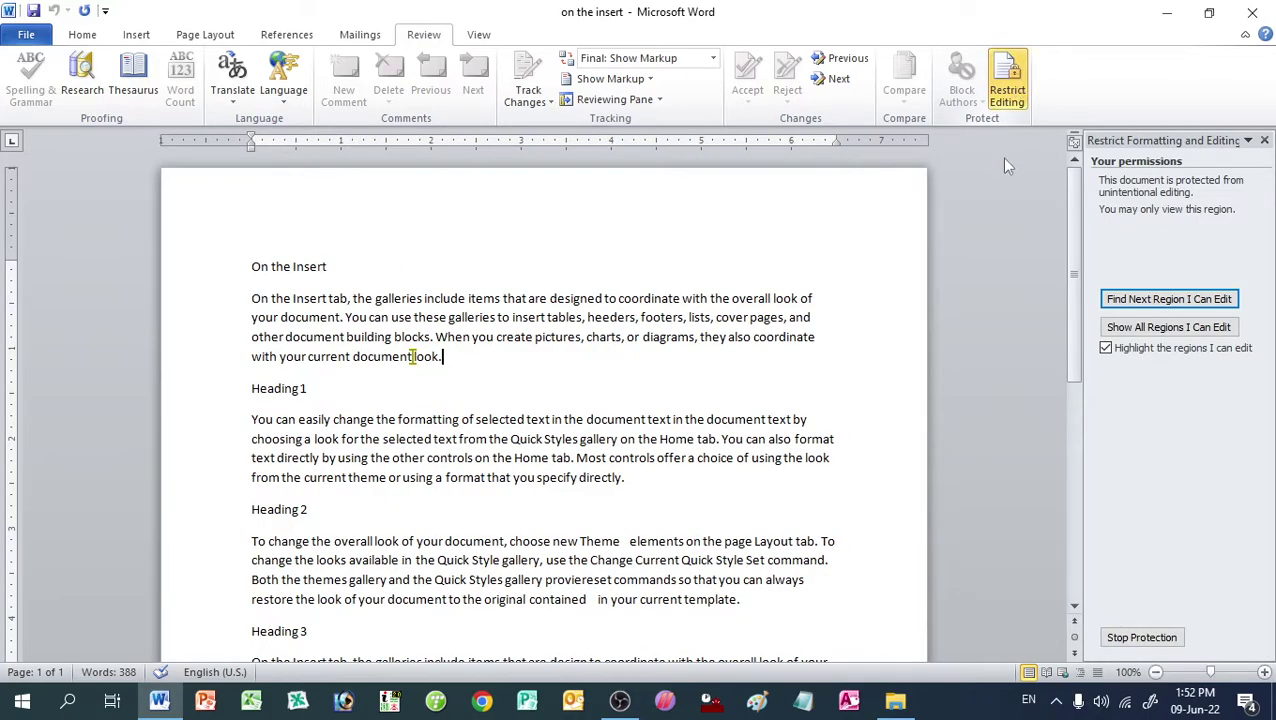
click(1140, 637)
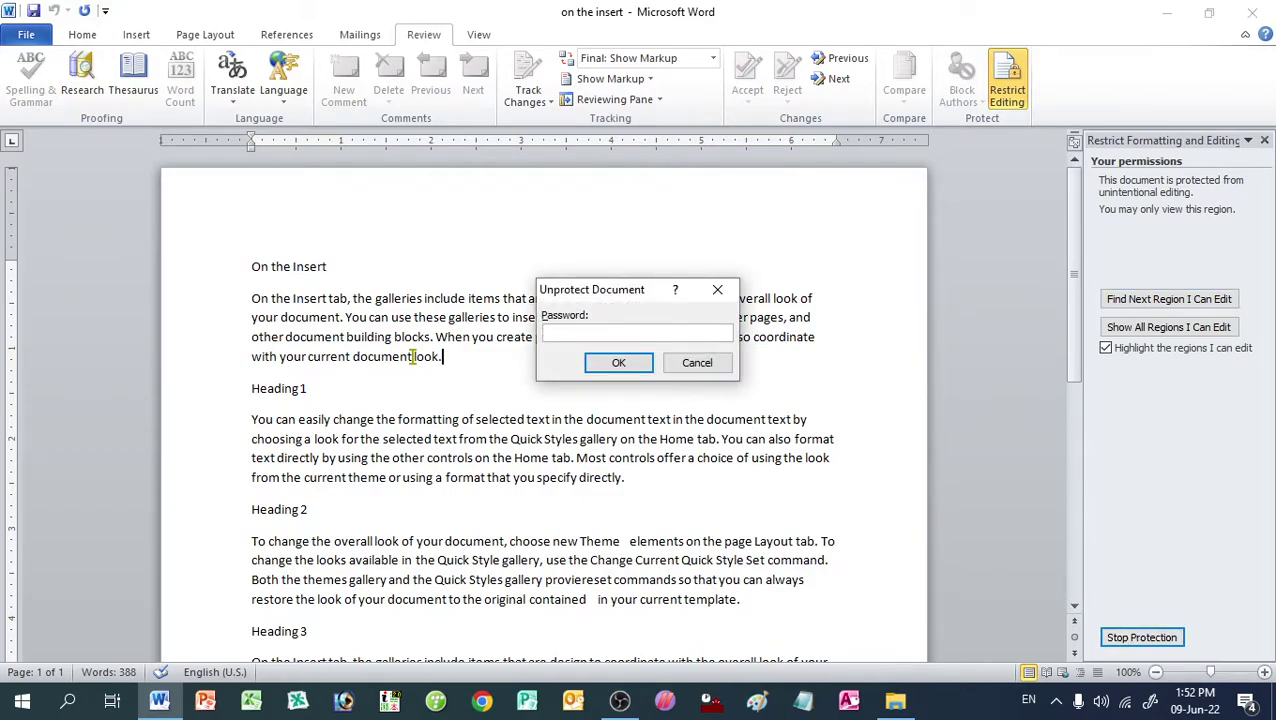
text(123)
key(Return)
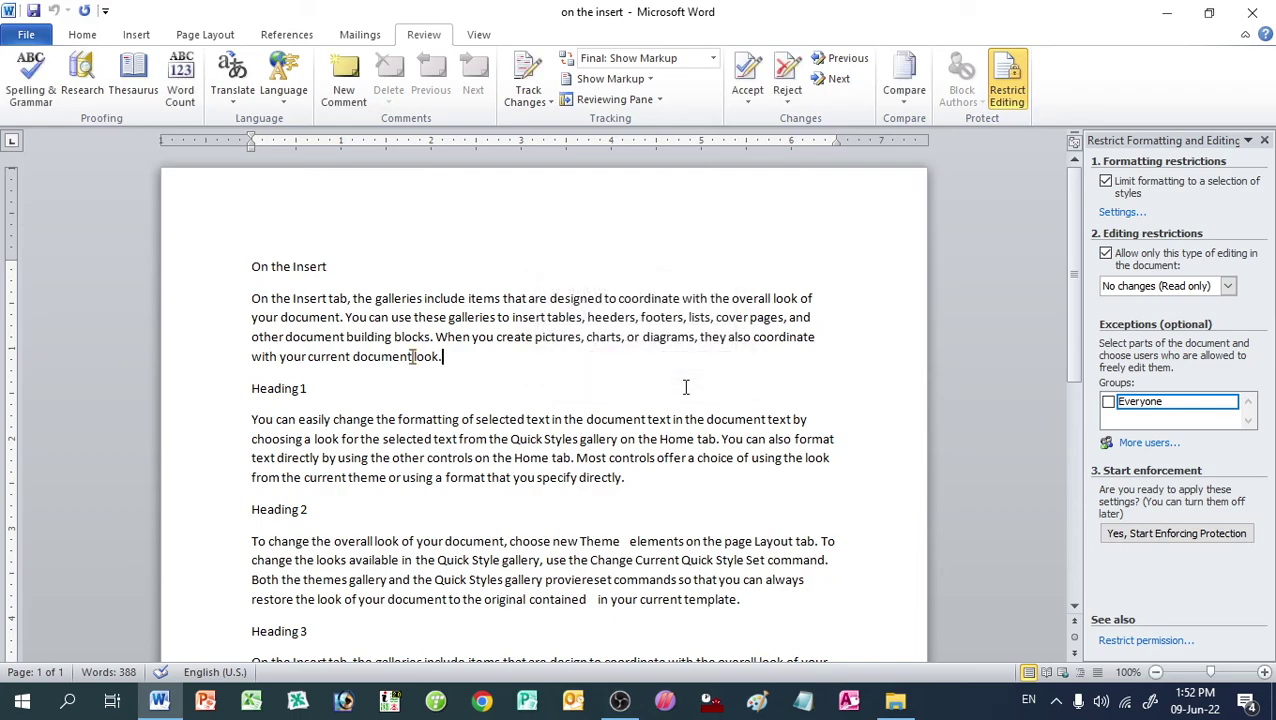
text(fg dfg dsfg dsfg)
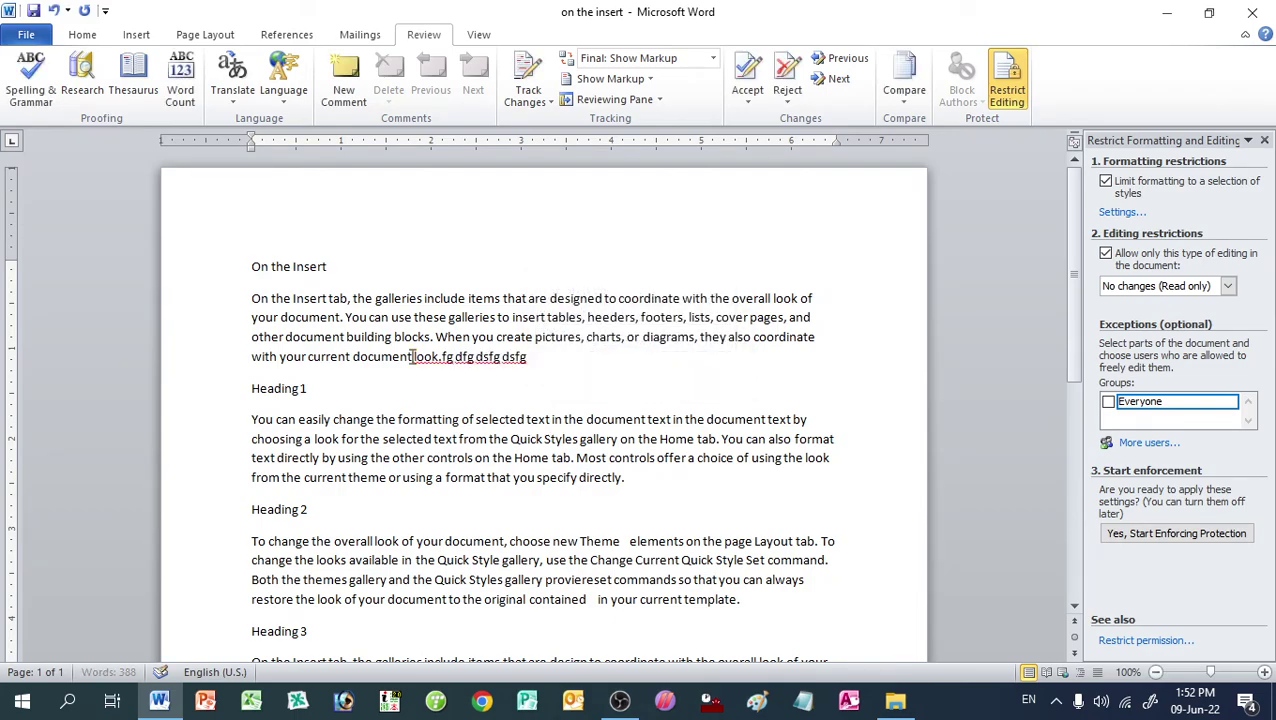
text( sdfg sdfg sdfg dsfgds)
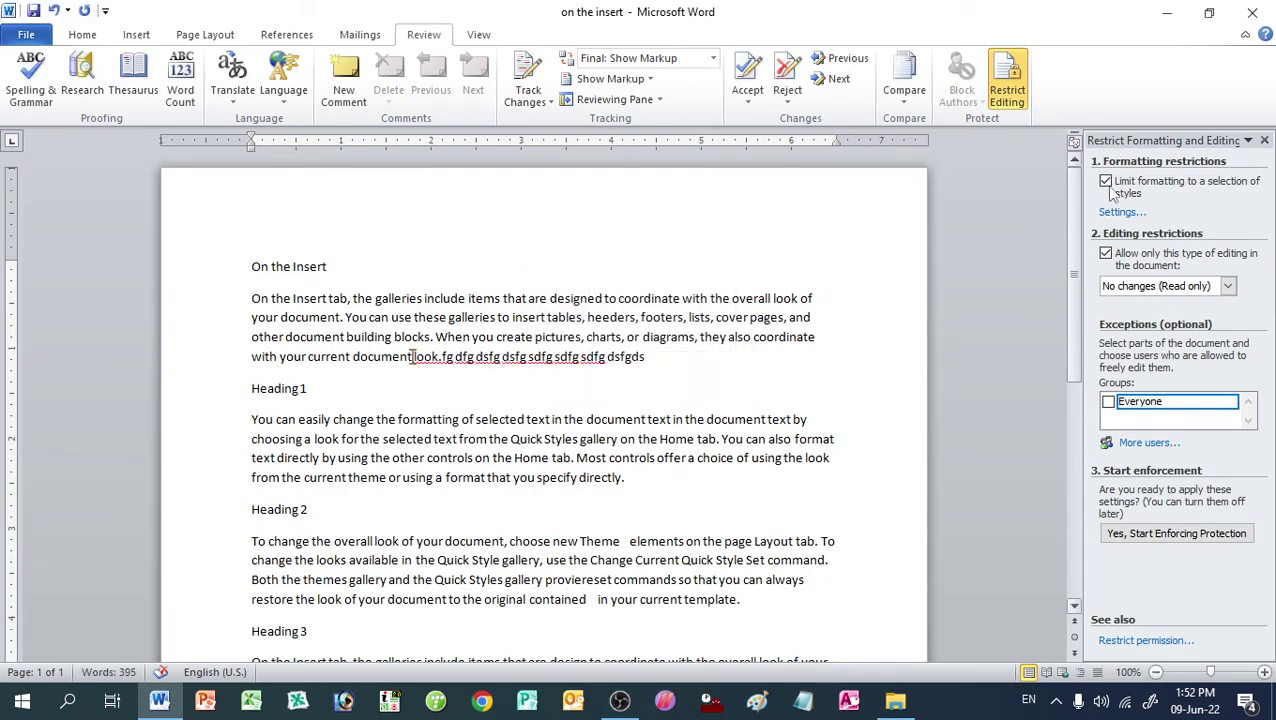
click(1264, 141)
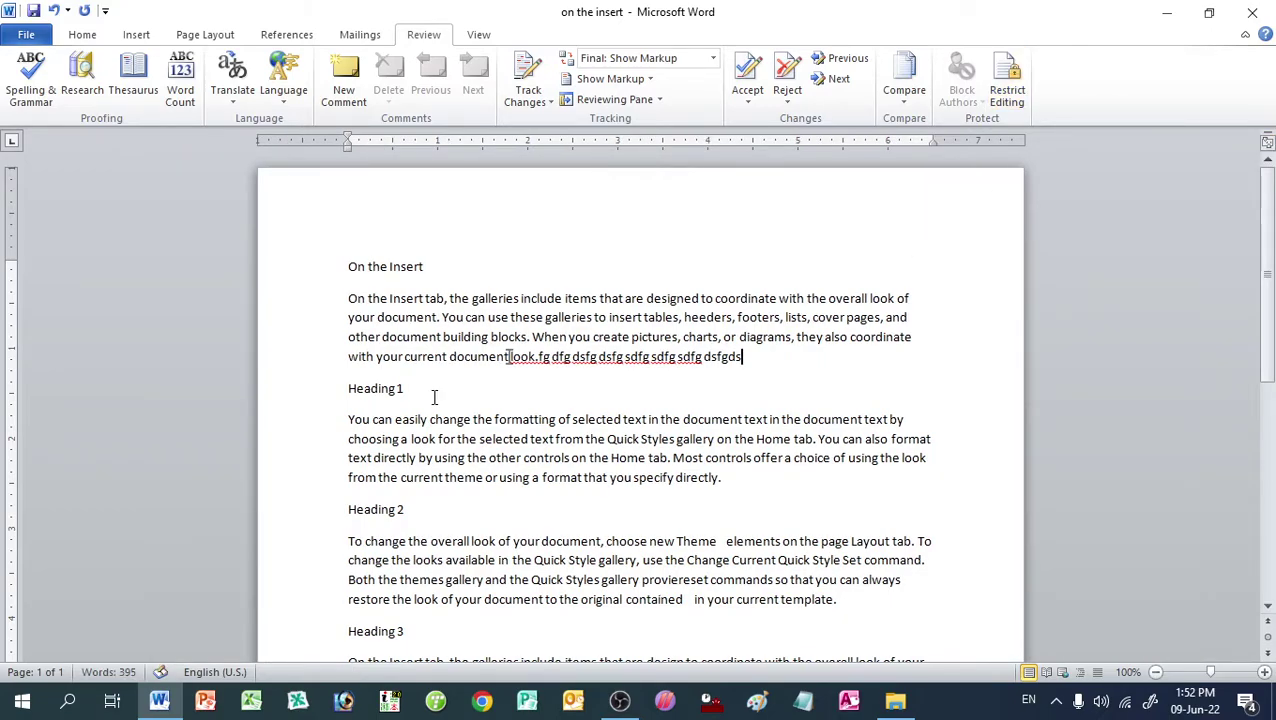